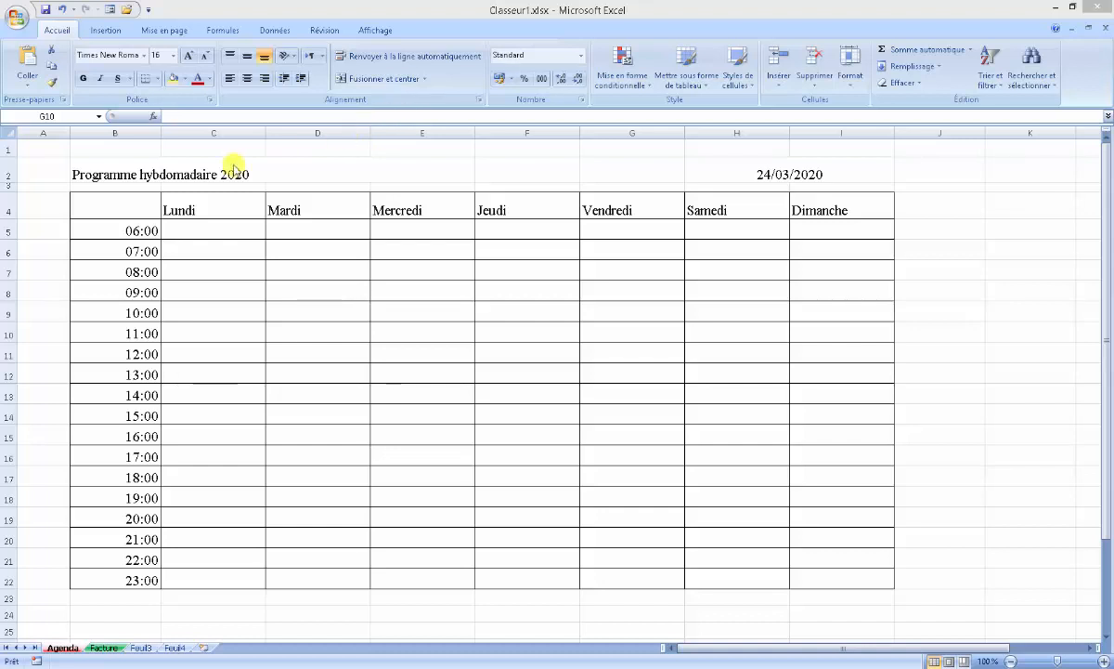
- Select the empty corner cell B4 and the cell range C4:I22 of the weekly table
{"action": "left_click", "coordinate": [116, 205]}
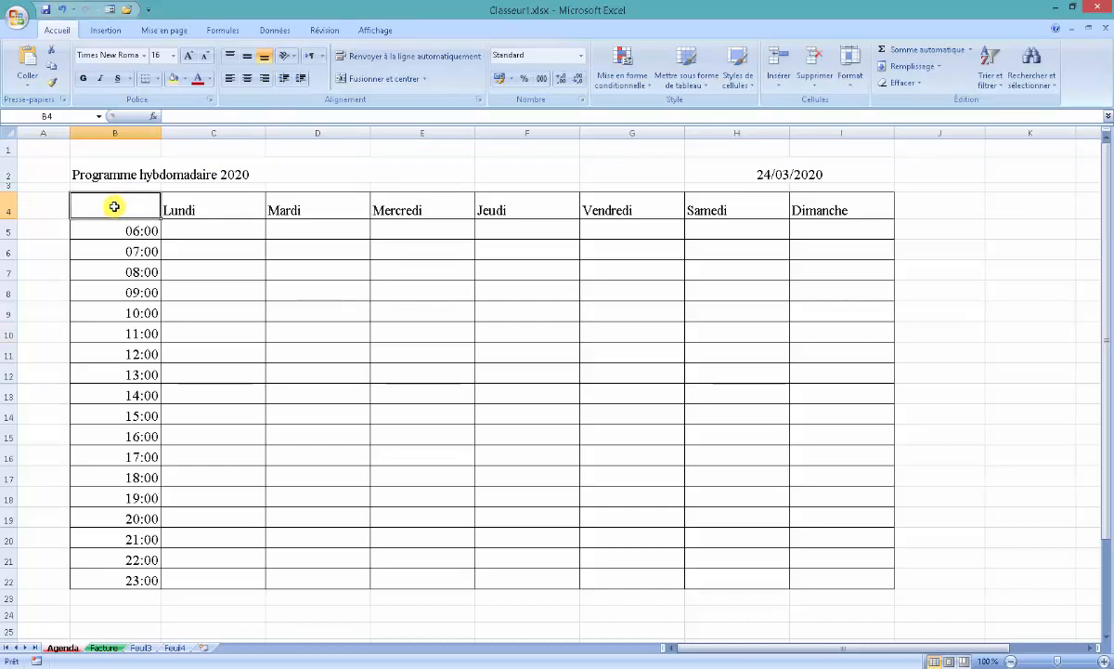
{"action": "left_click", "coordinate": [179, 210]}
{"action": "mouse_move", "coordinate": [179, 210]}
{"action": "left_mouse_down"}
{"action": "mouse_move", "coordinate": [788, 236]}
{"action": "mouse_move", "coordinate": [837, 326]}
{"action": "mouse_move", "coordinate": [826, 468]}
{"action": "mouse_move", "coordinate": [855, 573]}
{"action": "left_mouse_up"}
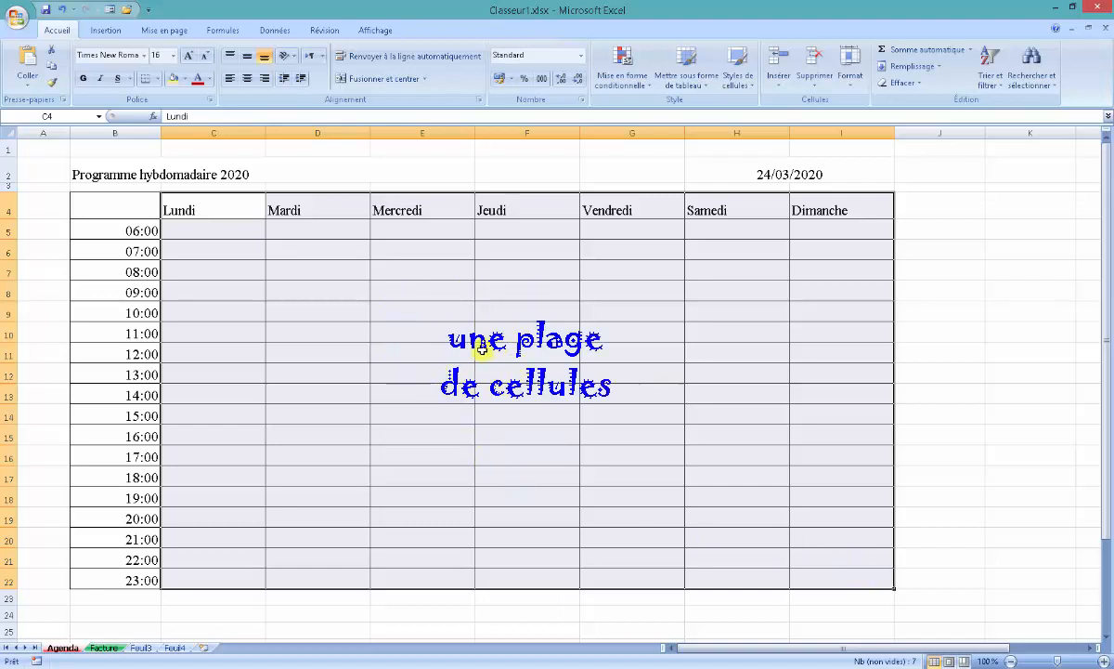
- Select the non-adjacent cells C5, E6, F8, E11, D13 and C15 together
{"action": "left_click", "coordinate": [234, 234]}
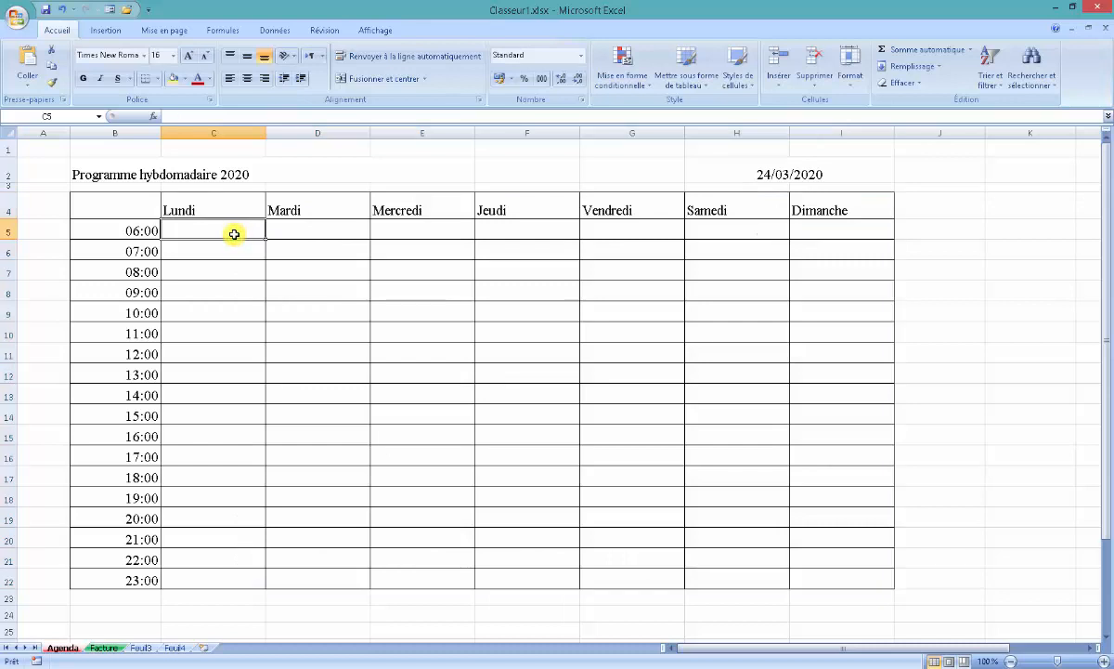
{"action": "left_click", "coordinate": [416, 251], "text": "ctrl"}
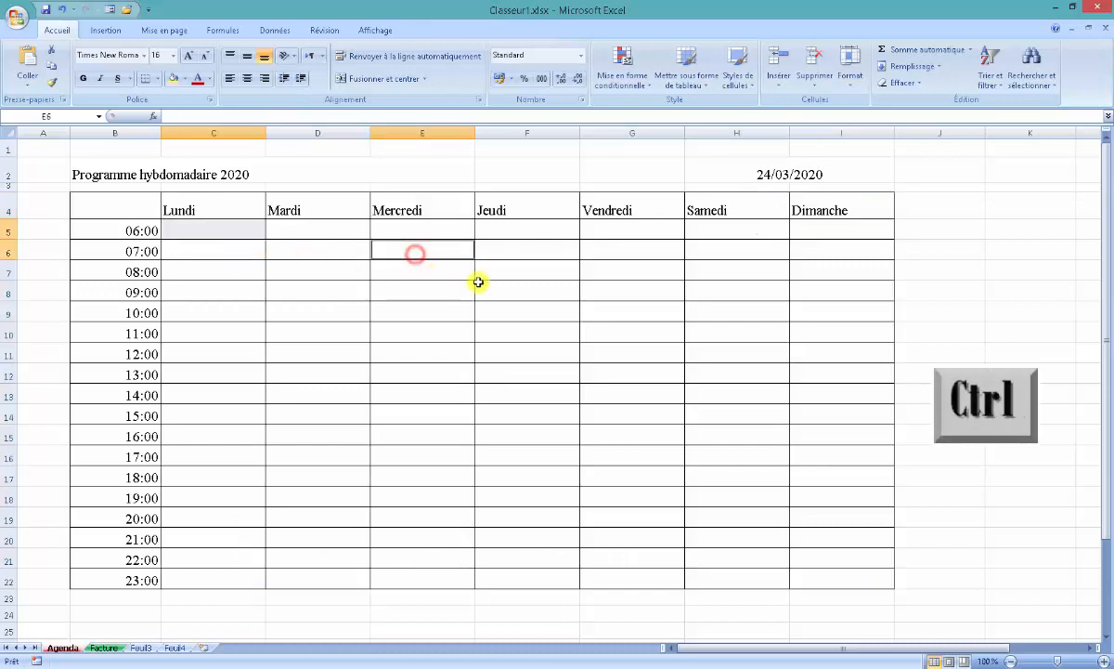
{"action": "left_click", "coordinate": [520, 288], "text": "ctrl"}
{"action": "left_click", "coordinate": [409, 357], "text": "ctrl"}
{"action": "left_click", "coordinate": [292, 393], "text": "ctrl"}
{"action": "left_click", "coordinate": [223, 429], "text": "ctrl"}
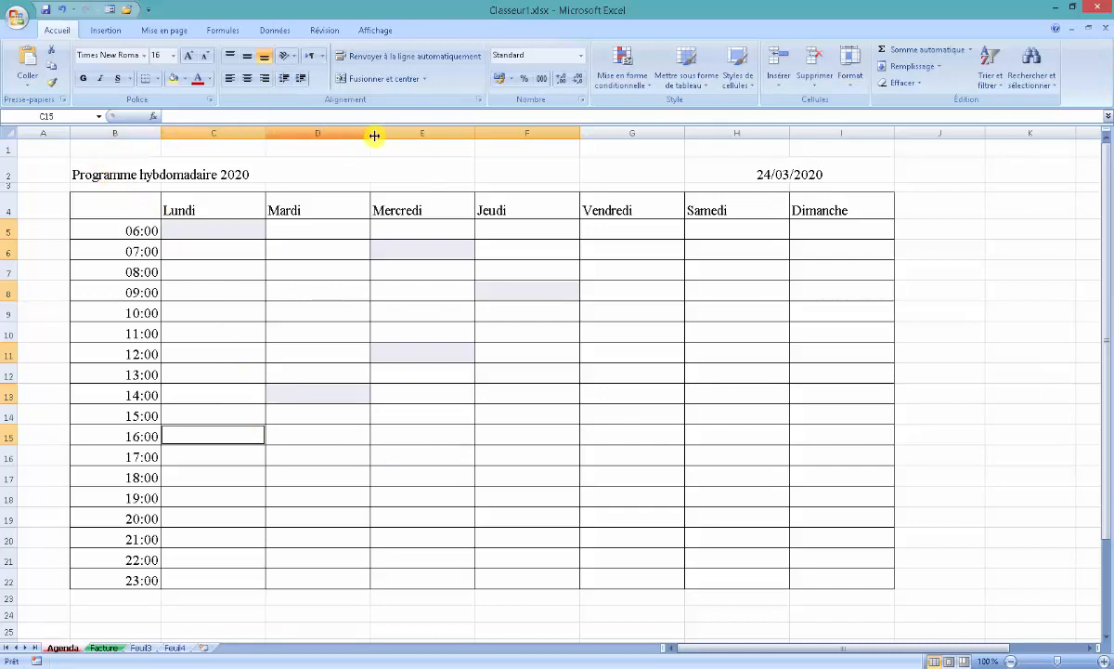
- Select the entire columns B, D, E and F one at a time
{"action": "left_click", "coordinate": [132, 133]}
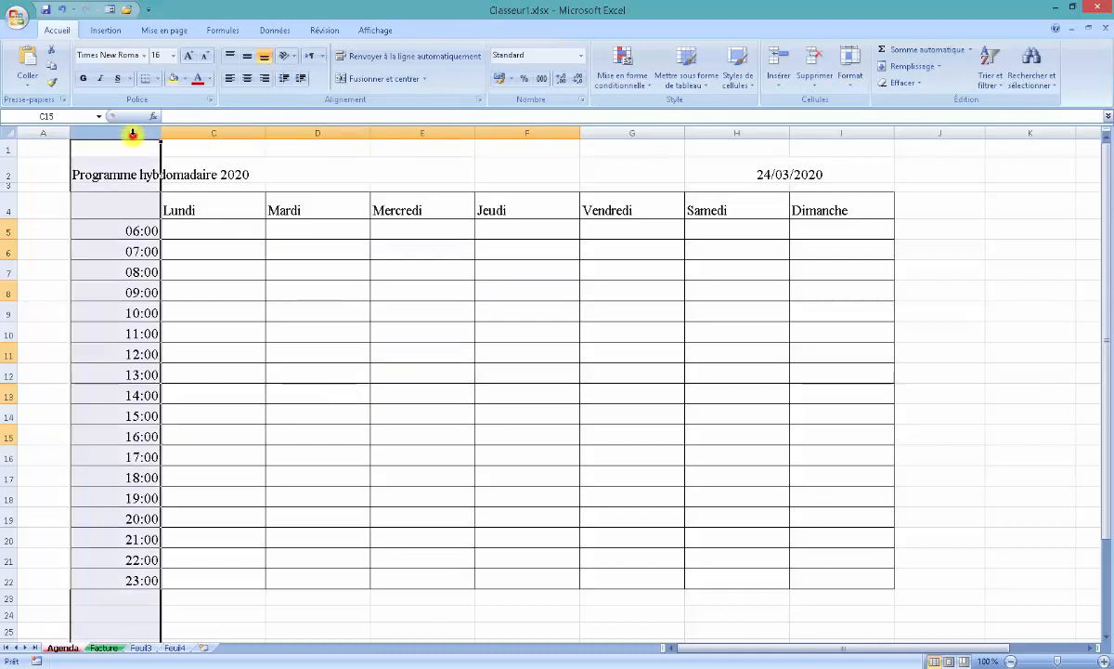
{"action": "left_click", "coordinate": [336, 133]}
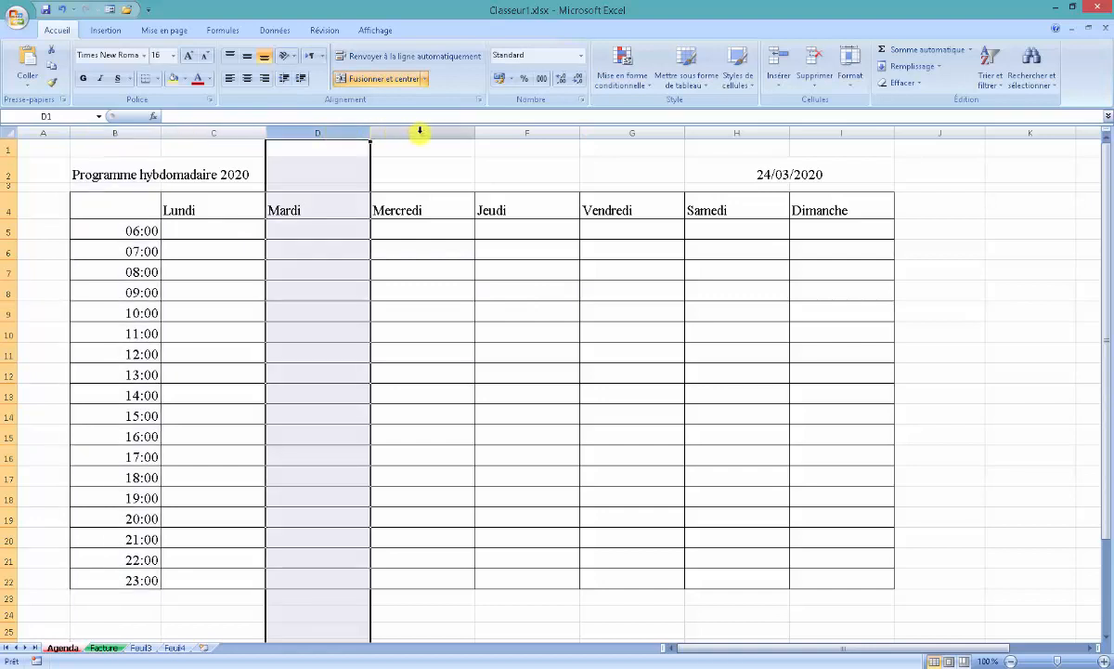
{"action": "left_click", "coordinate": [420, 132]}
{"action": "left_click", "coordinate": [509, 133]}
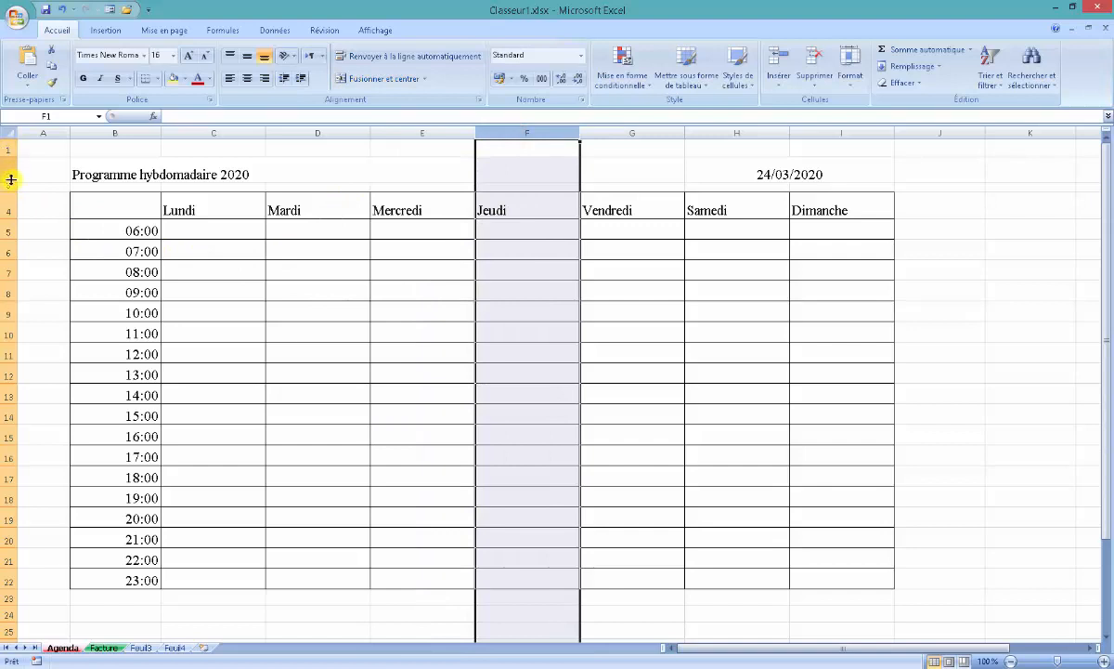
- Select the entire rows 5 through 12 one at a time
{"action": "left_click", "coordinate": [8, 230]}
{"action": "left_click", "coordinate": [7, 250]}
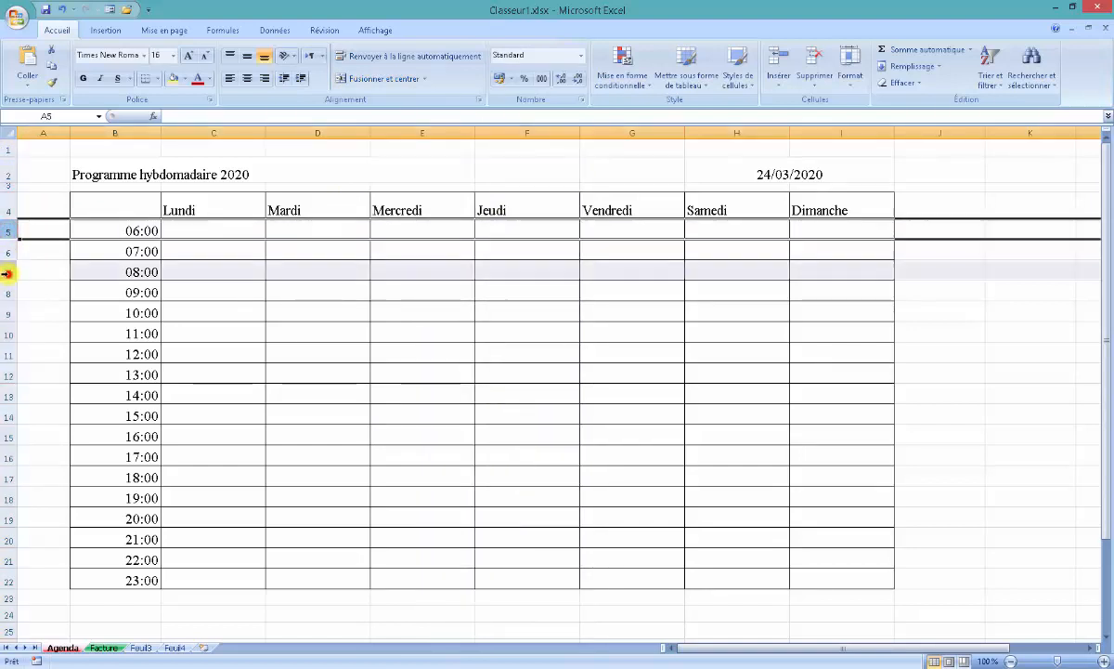
{"action": "left_click", "coordinate": [7, 271]}
{"action": "left_click", "coordinate": [7, 293]}
{"action": "left_click", "coordinate": [8, 313]}
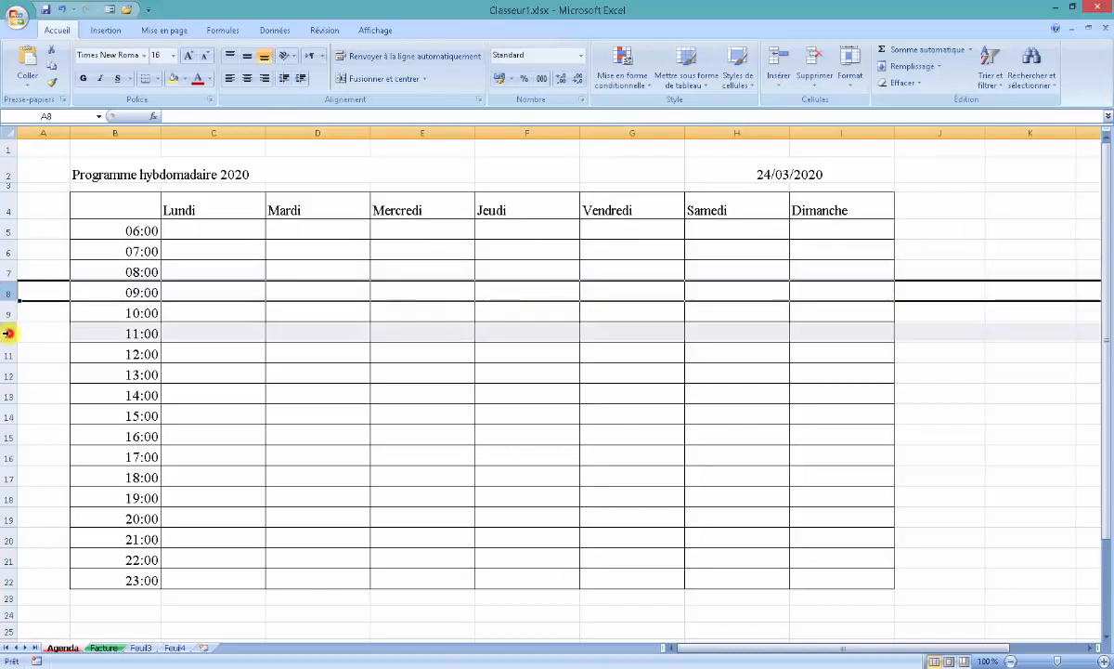
{"action": "left_click", "coordinate": [8, 333]}
{"action": "left_click", "coordinate": [7, 354]}
{"action": "left_click", "coordinate": [8, 374]}
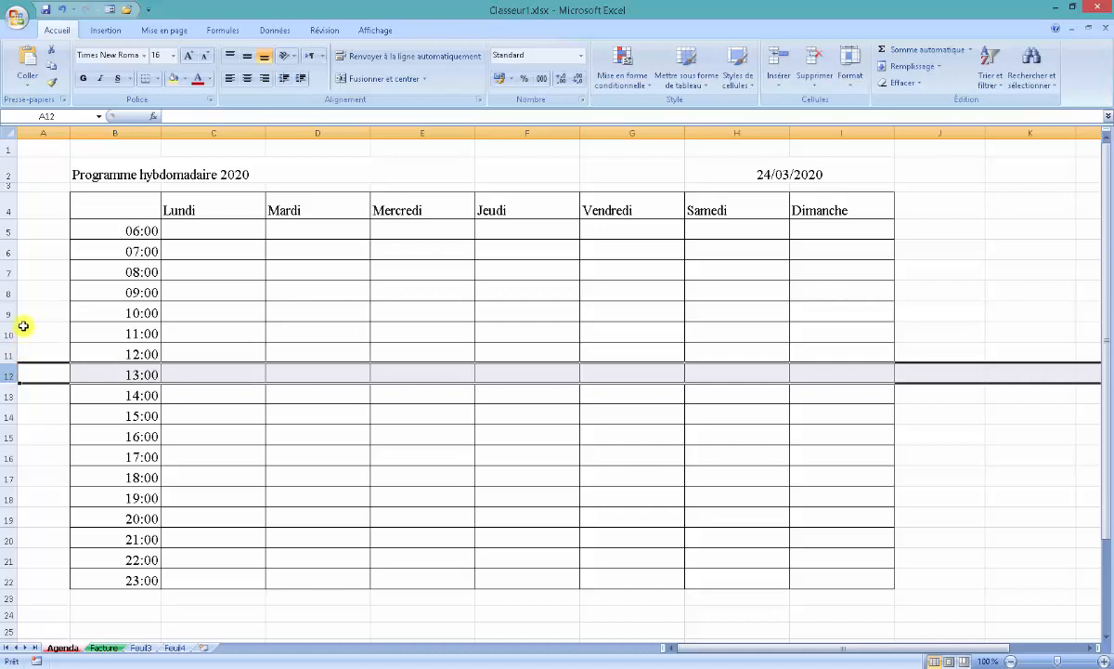
- Select the whole worksheet at once and return the selection to cell B4
{"action": "left_click", "coordinate": [12, 135]}
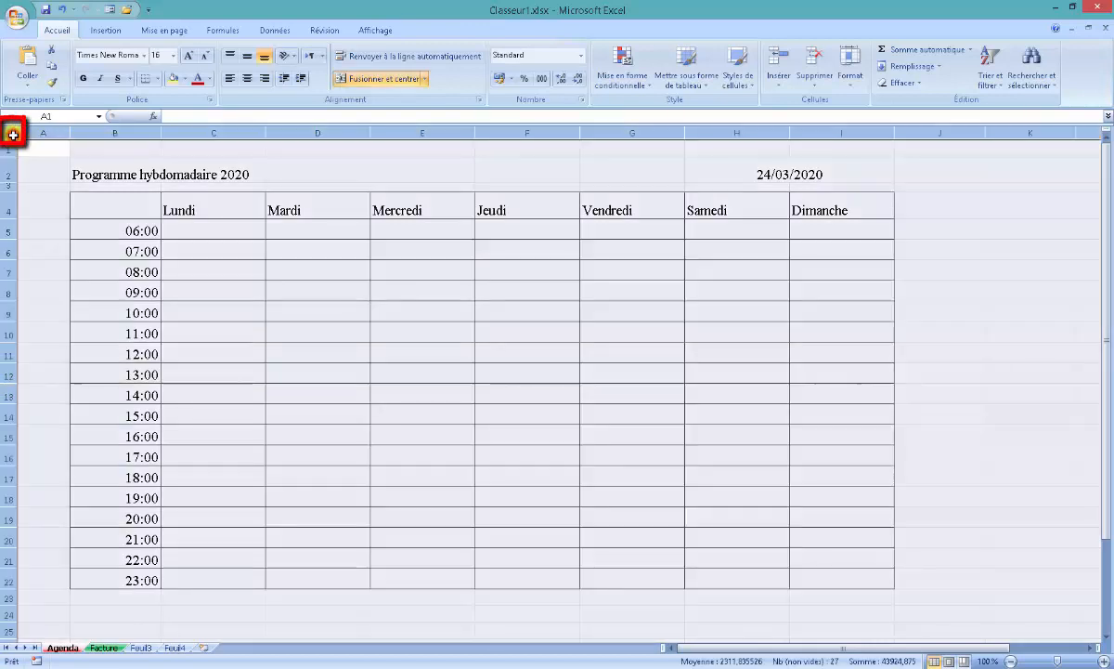
{"action": "left_click", "coordinate": [96, 204]}
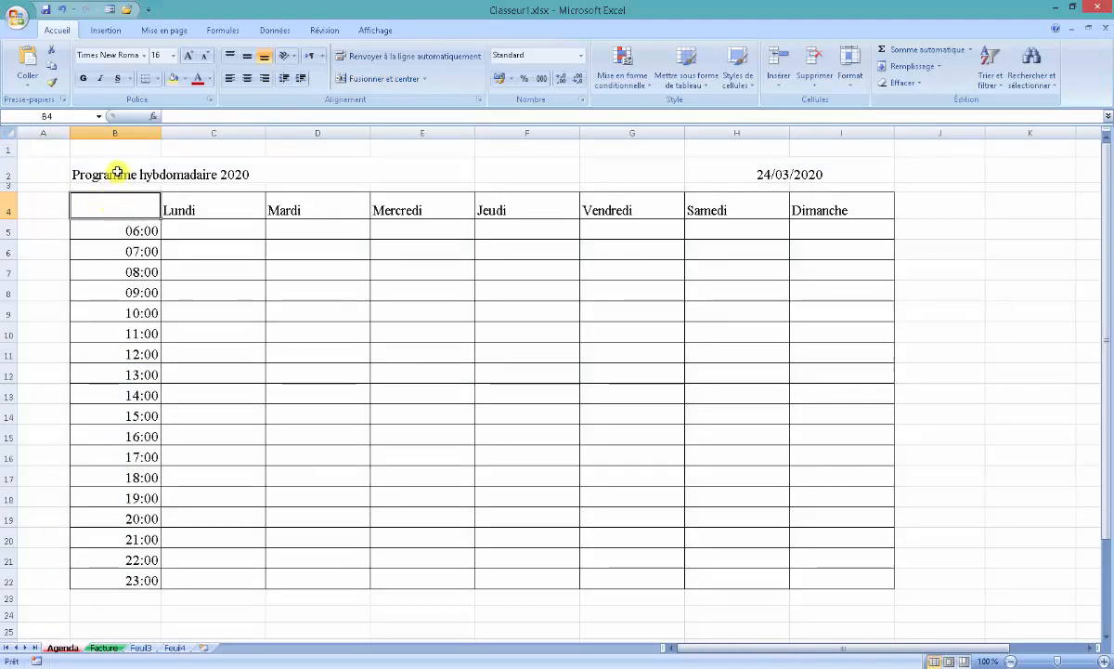
- Set the title in merged cell B2 to the Snap ITC font at size 22
{"action": "left_click", "coordinate": [118, 172]}
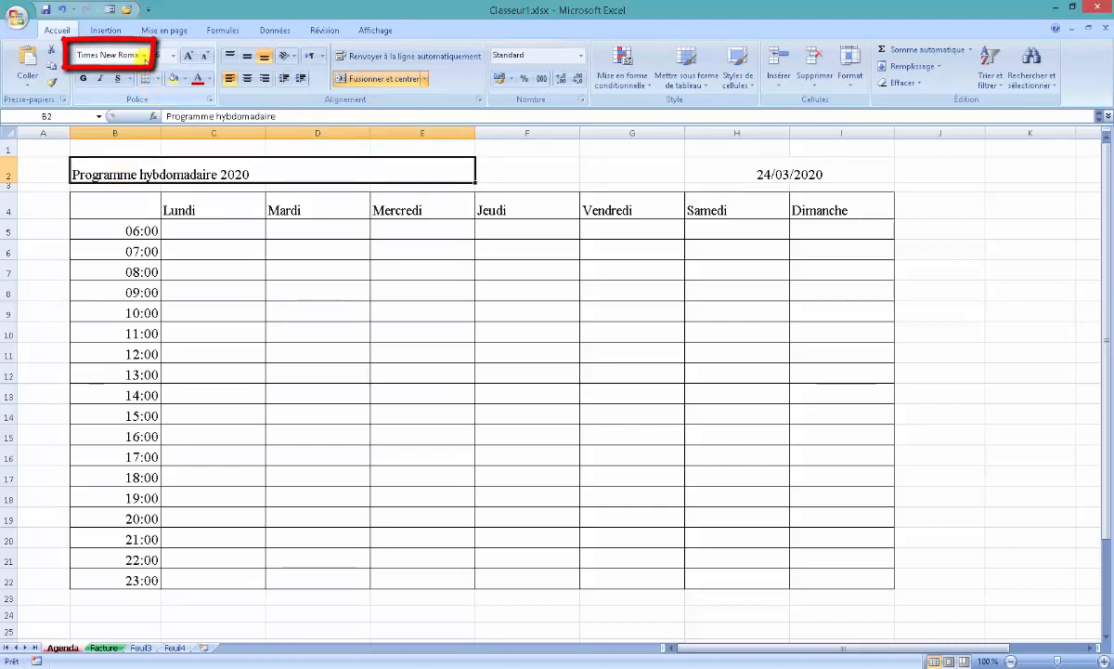
{"action": "left_click", "coordinate": [144, 58]}
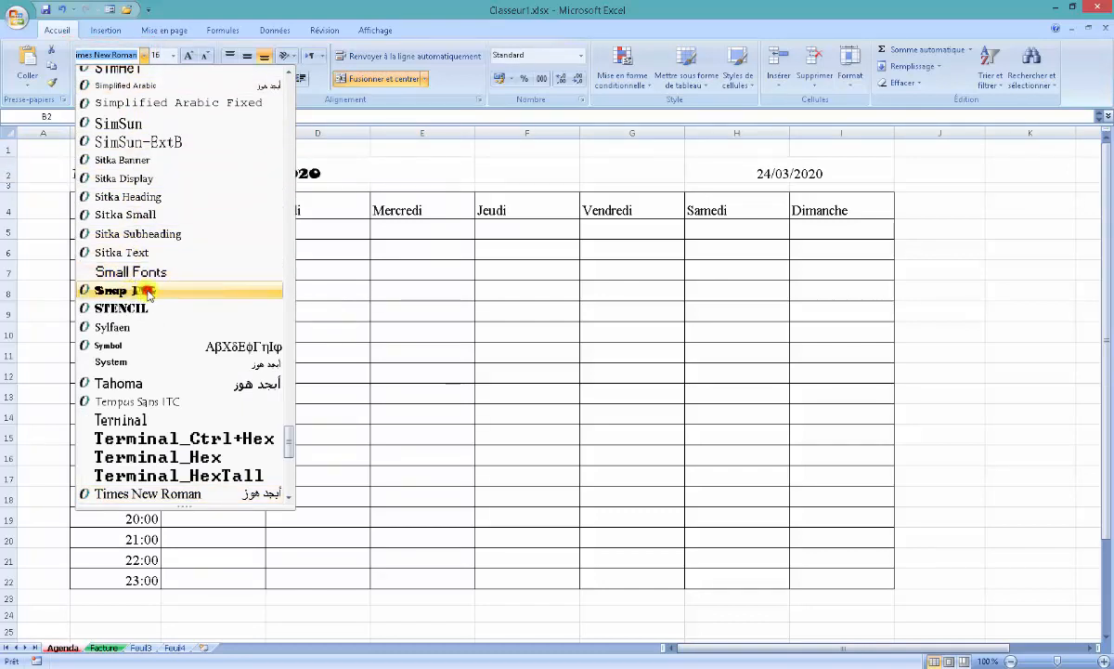
{"action": "left_click", "coordinate": [147, 291]}
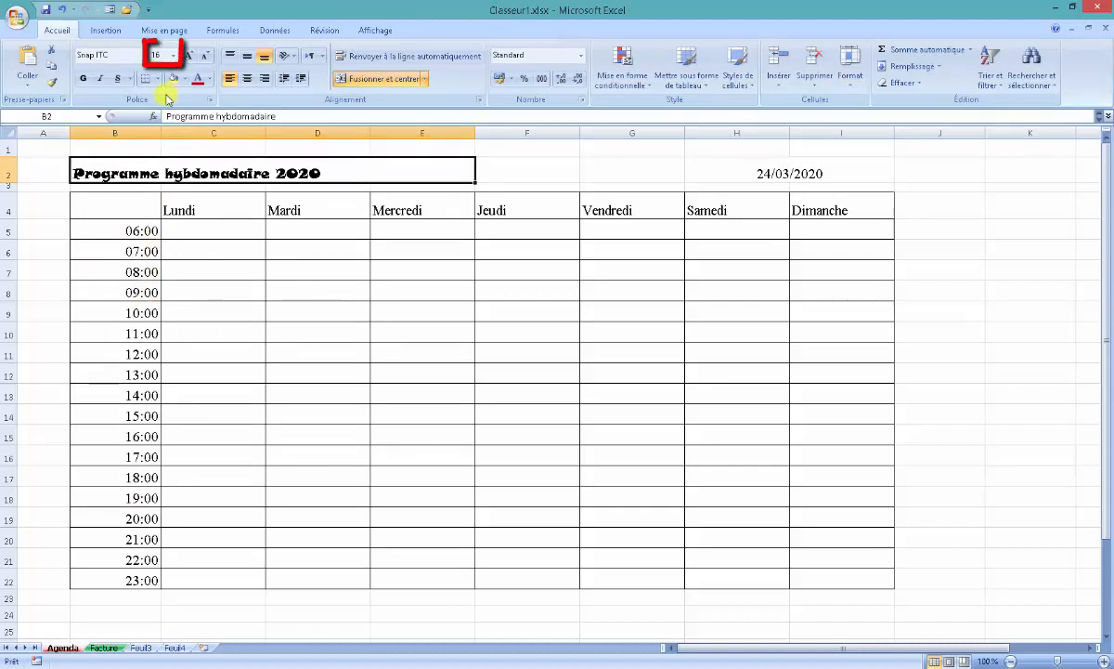
{"action": "left_click", "coordinate": [171, 57]}
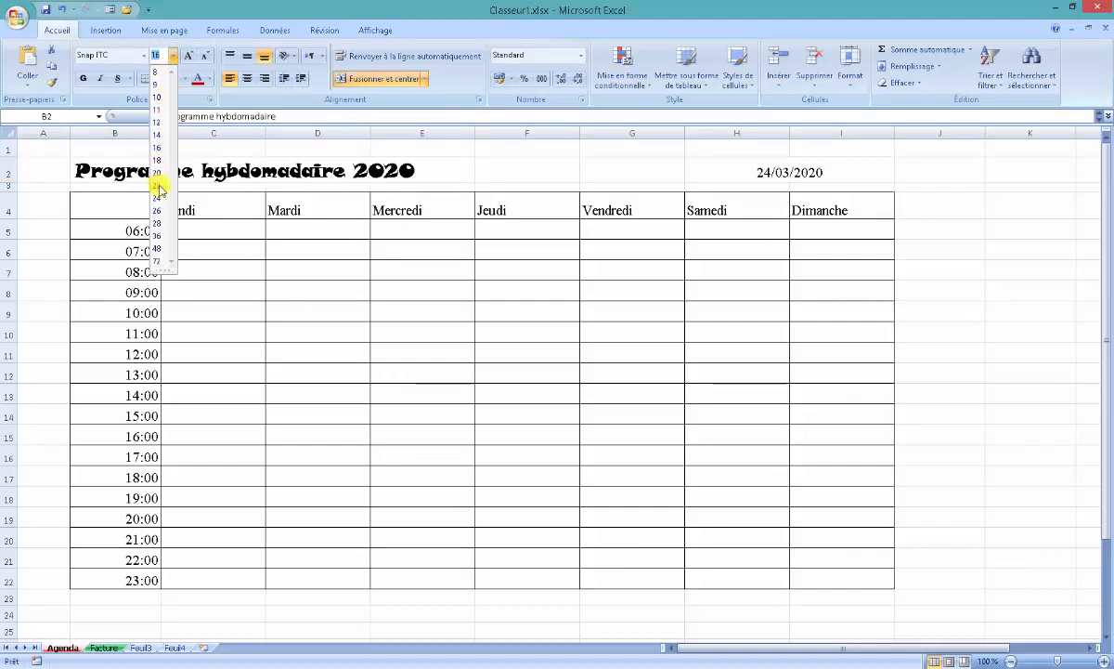
{"action": "left_click", "coordinate": [160, 186]}
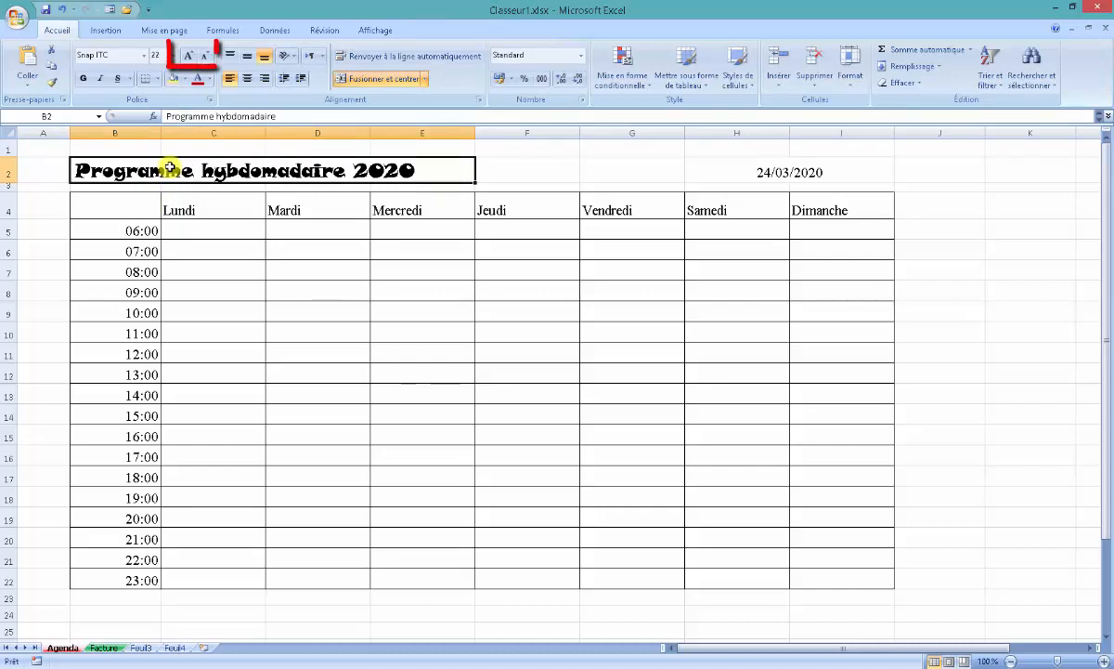
{"action": "left_click", "coordinate": [188, 56]}
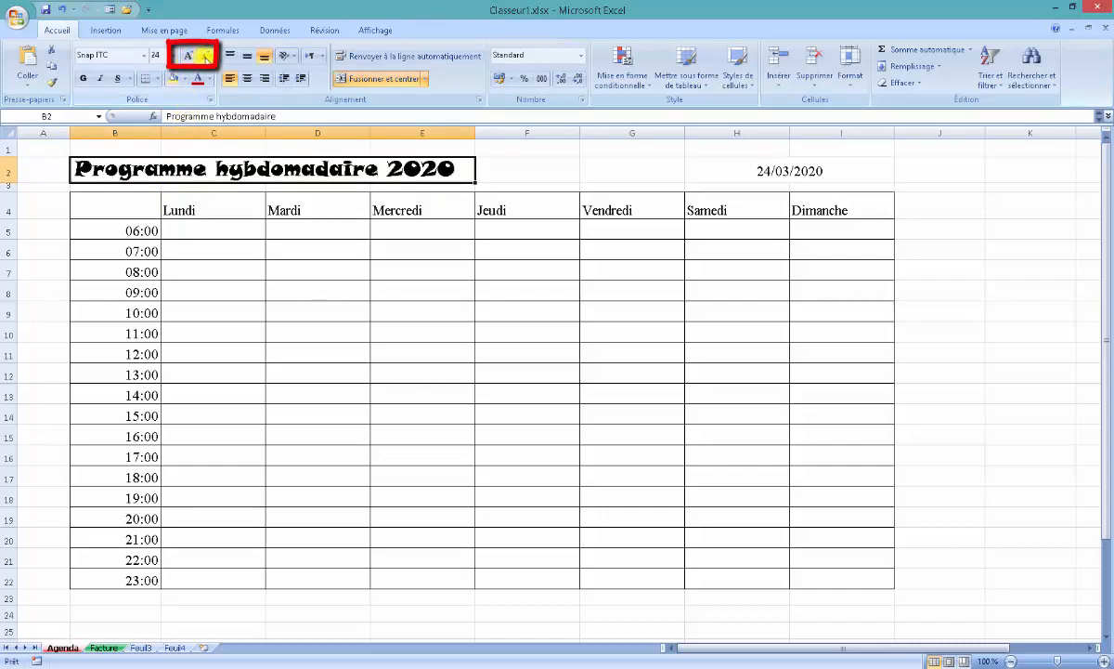
{"action": "left_click", "coordinate": [206, 57]}
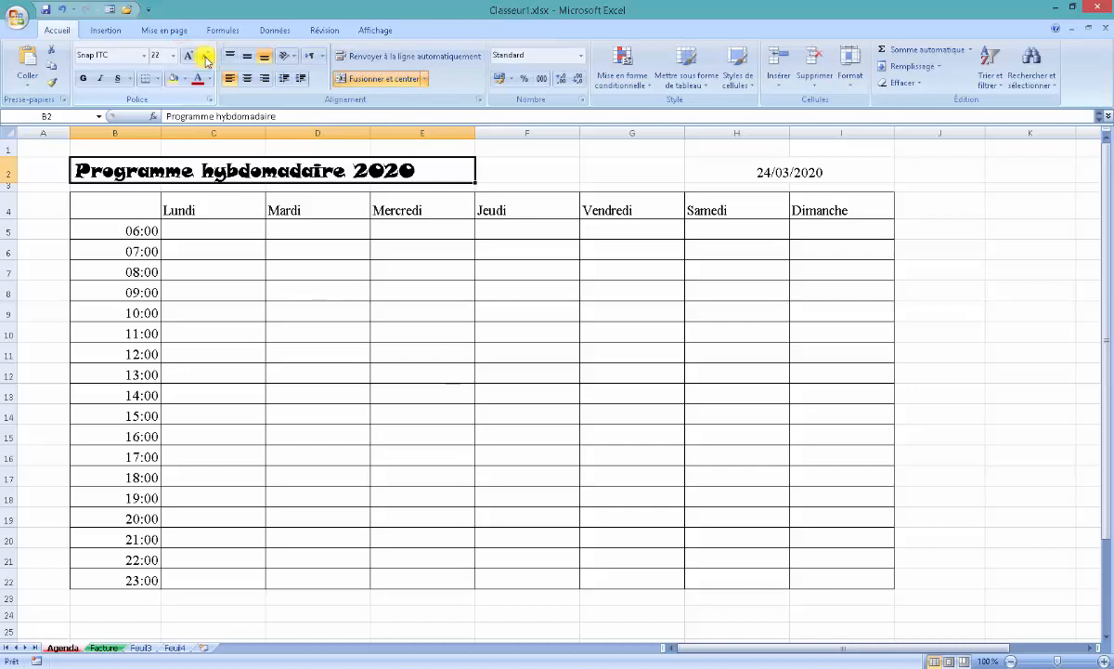
- Make the title in B2 bold, italic and double-underlined, with the standard dark red font colour
{"action": "left_click", "coordinate": [82, 81]}
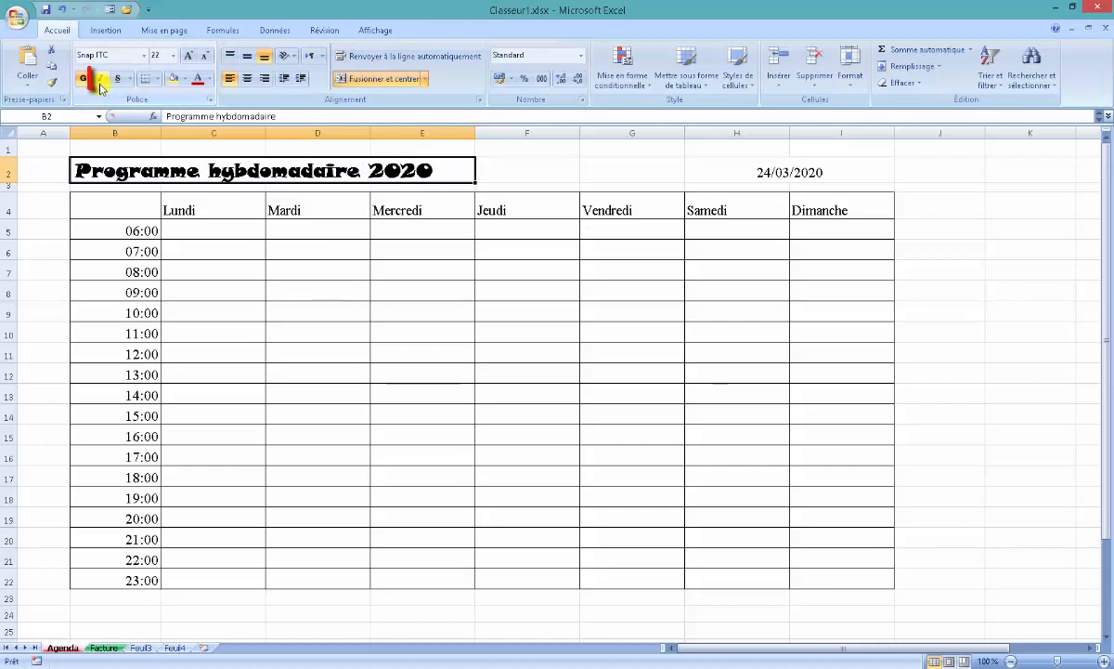
{"action": "left_click", "coordinate": [100, 81]}
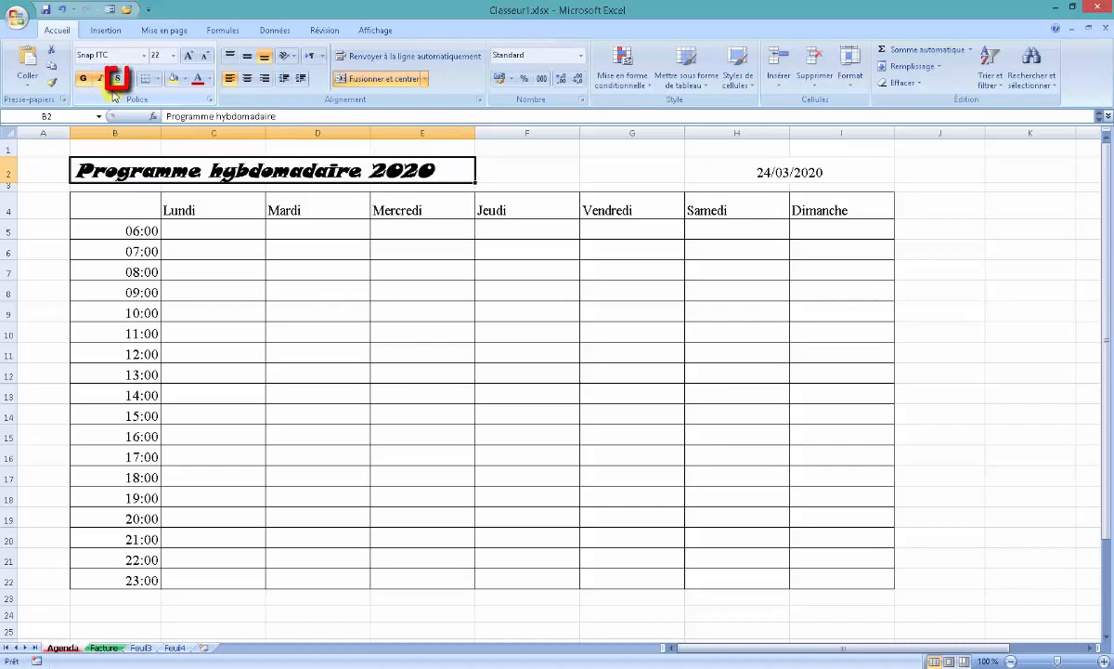
{"action": "left_click", "coordinate": [129, 79]}
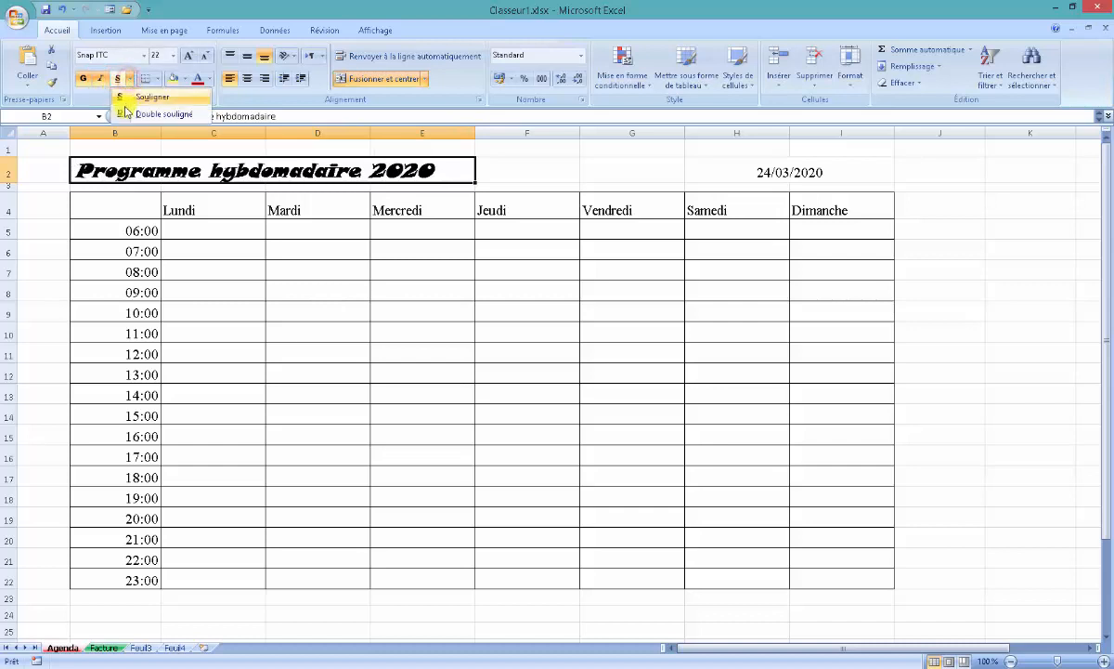
{"action": "left_click", "coordinate": [125, 112]}
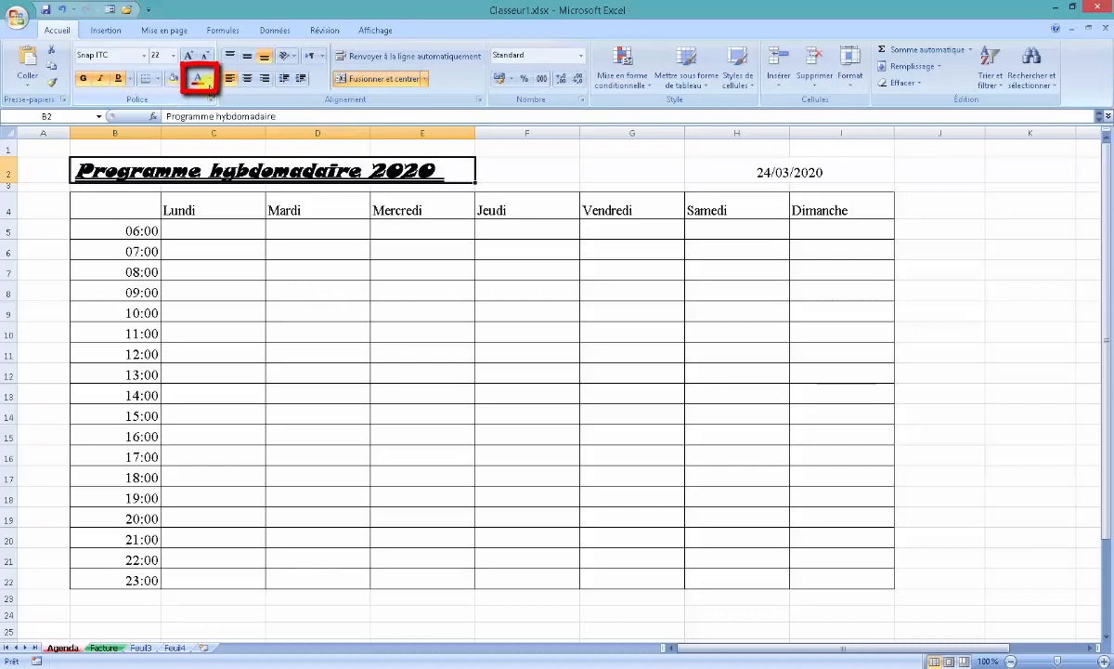
{"action": "left_click", "coordinate": [210, 80]}
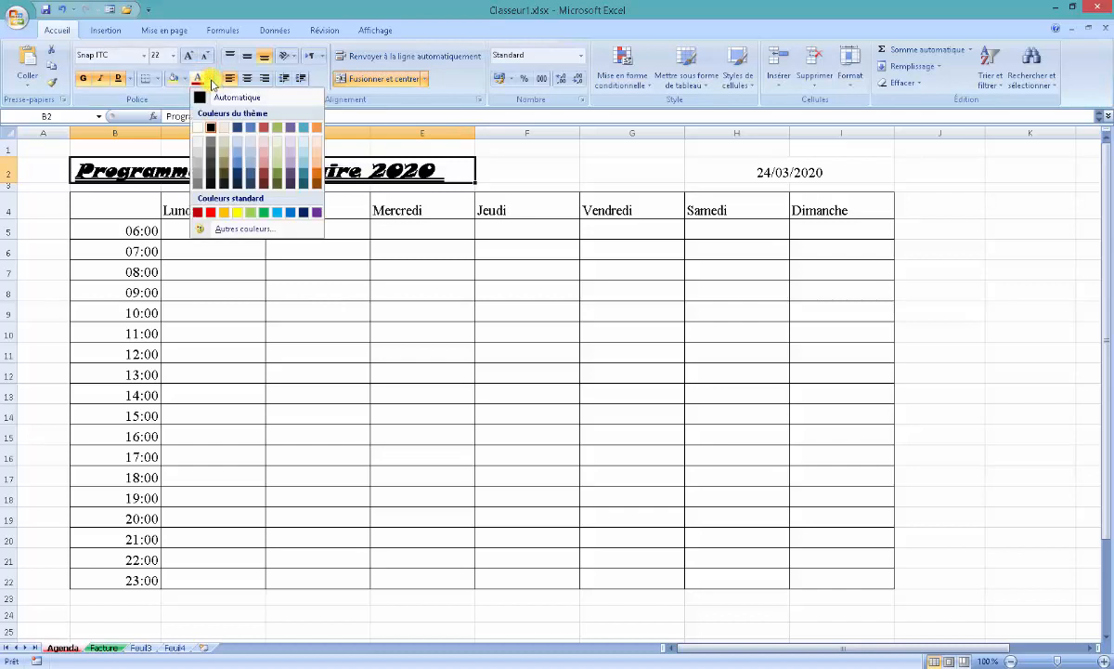
{"action": "left_click", "coordinate": [198, 212]}
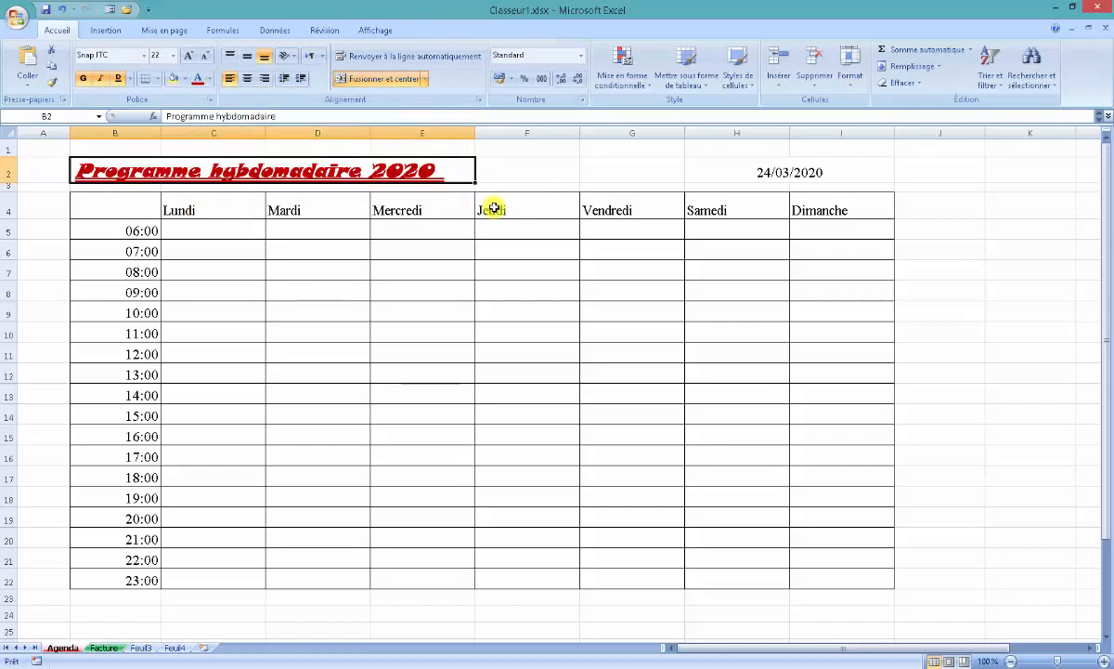
- Set the date in merged cell H2 to the SimSun font at size 22
{"action": "left_click", "coordinate": [722, 168]}
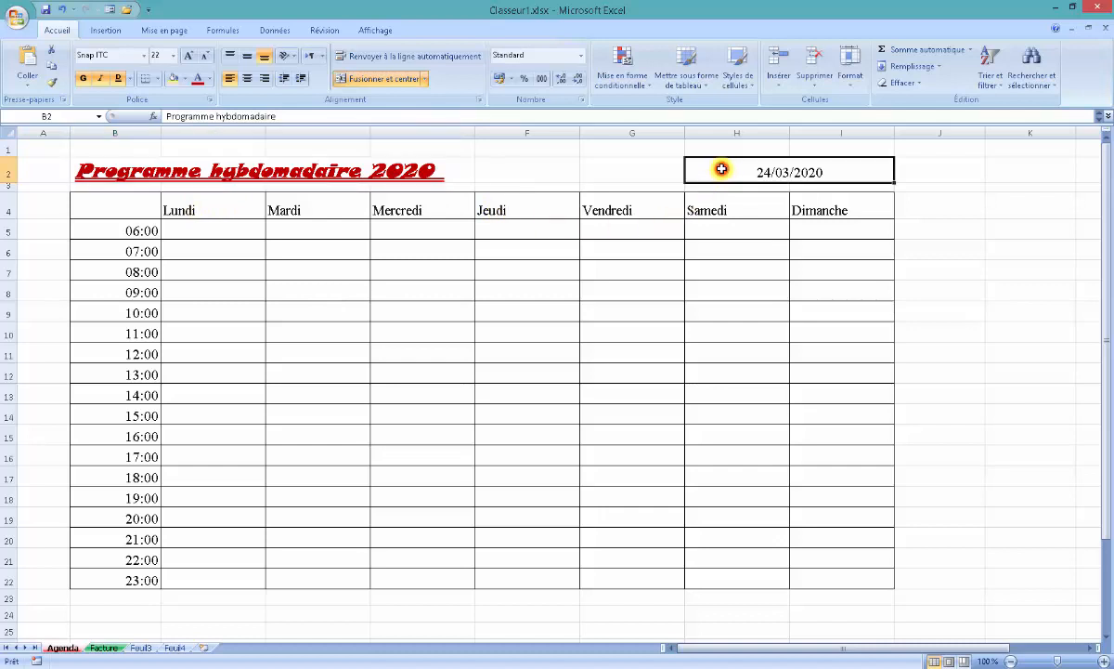
{"action": "left_click", "coordinate": [144, 55]}
{"action": "left_click", "coordinate": [140, 115]}
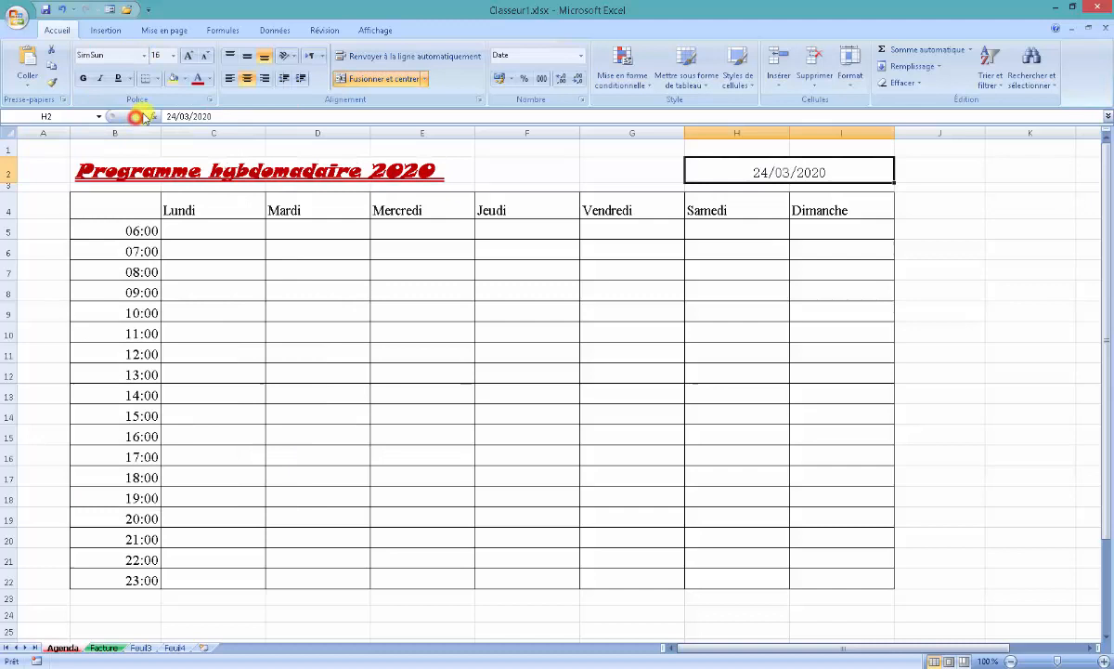
{"action": "left_click", "coordinate": [188, 55]}
{"action": "left_click", "coordinate": [187, 55]}
{"action": "left_click", "coordinate": [188, 56]}
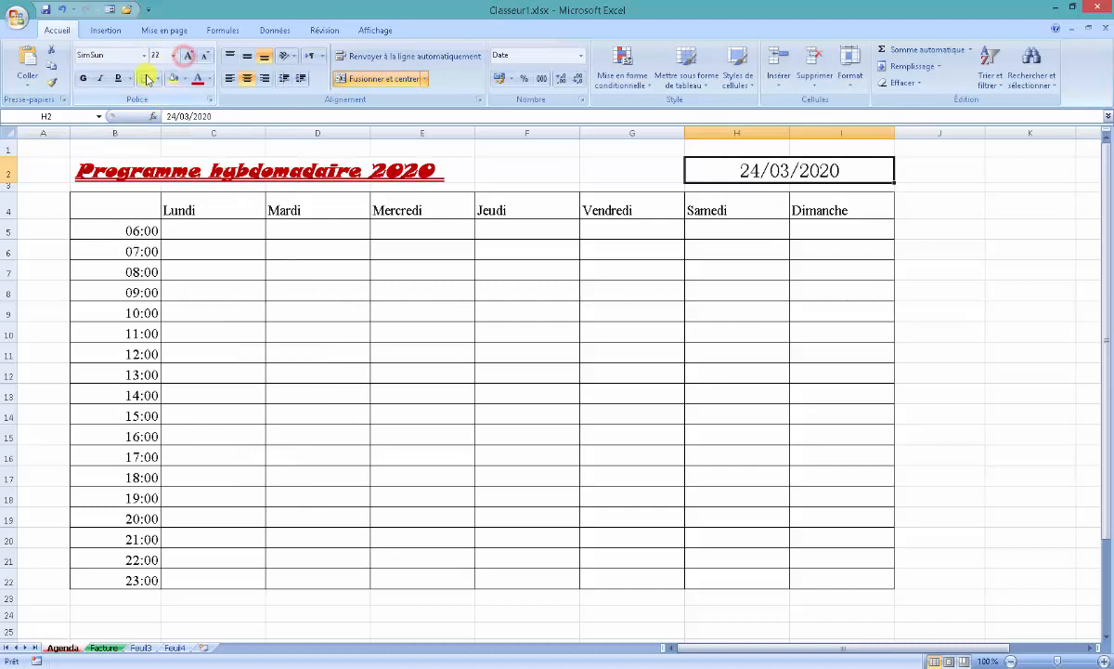
- Make the date in H2 bold and single-underlined, with the standard blue font colour
{"action": "left_click", "coordinate": [85, 79]}
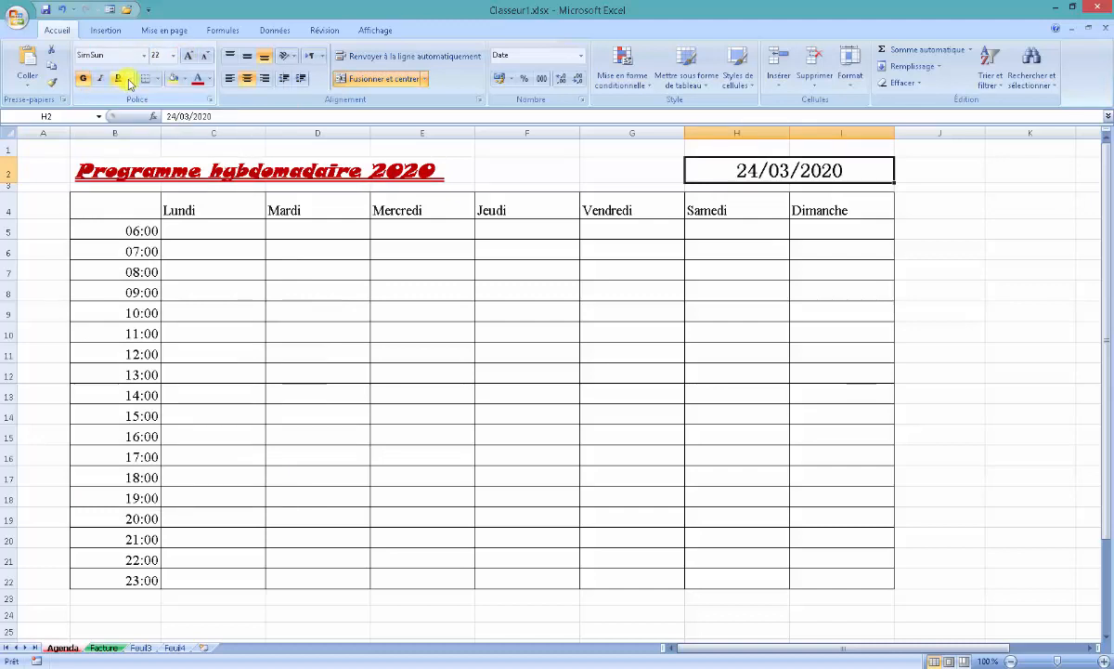
{"action": "left_click", "coordinate": [129, 79]}
{"action": "left_click", "coordinate": [149, 96]}
{"action": "left_click", "coordinate": [210, 79]}
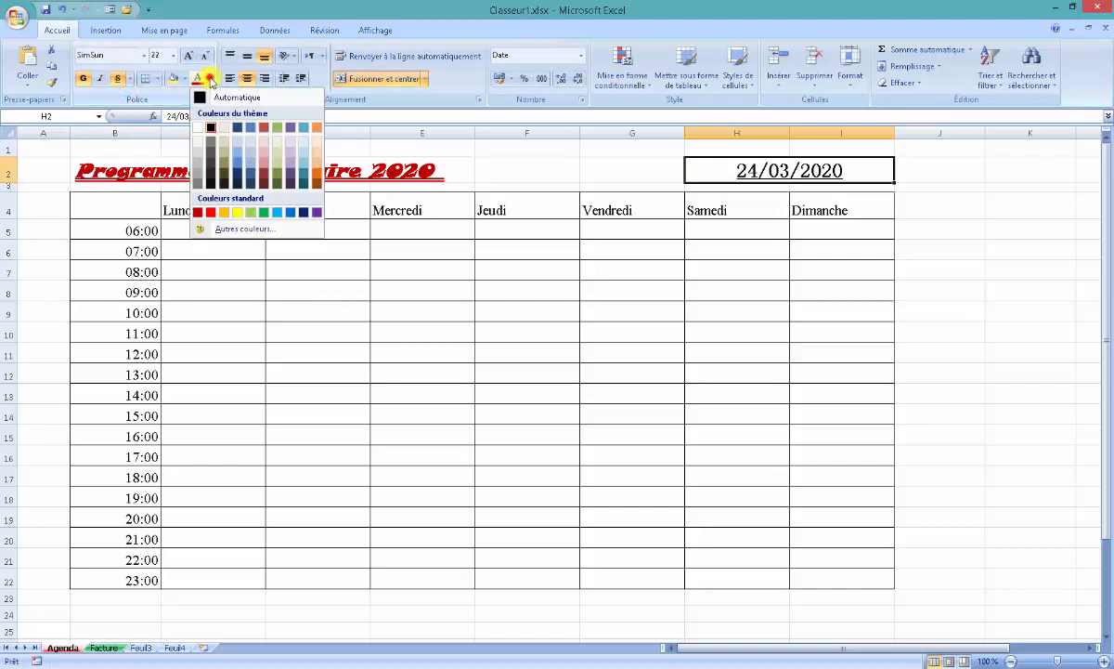
{"action": "left_click", "coordinate": [287, 211]}
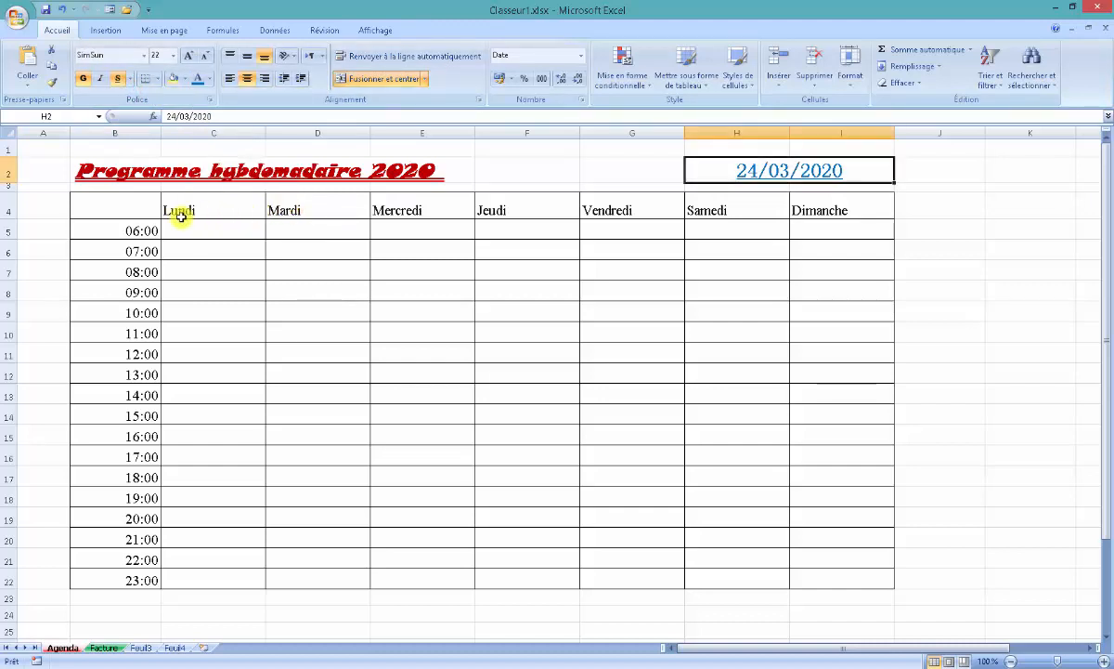
- Set the day headers C4:I4 and the hours B5:B22 together to the SimSun font at size 18
{"action": "left_click_drag", "start_coordinate": [193, 204], "coordinate": [793, 210]}
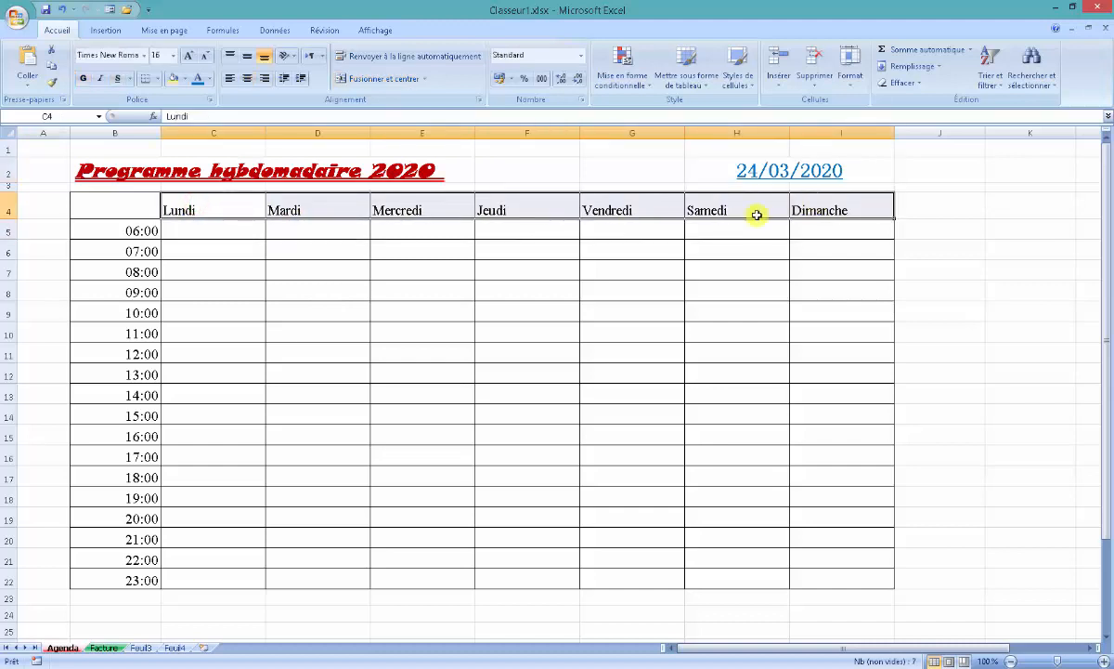
{"action": "left_click_drag", "start_coordinate": [129, 230], "coordinate": [142, 578]}
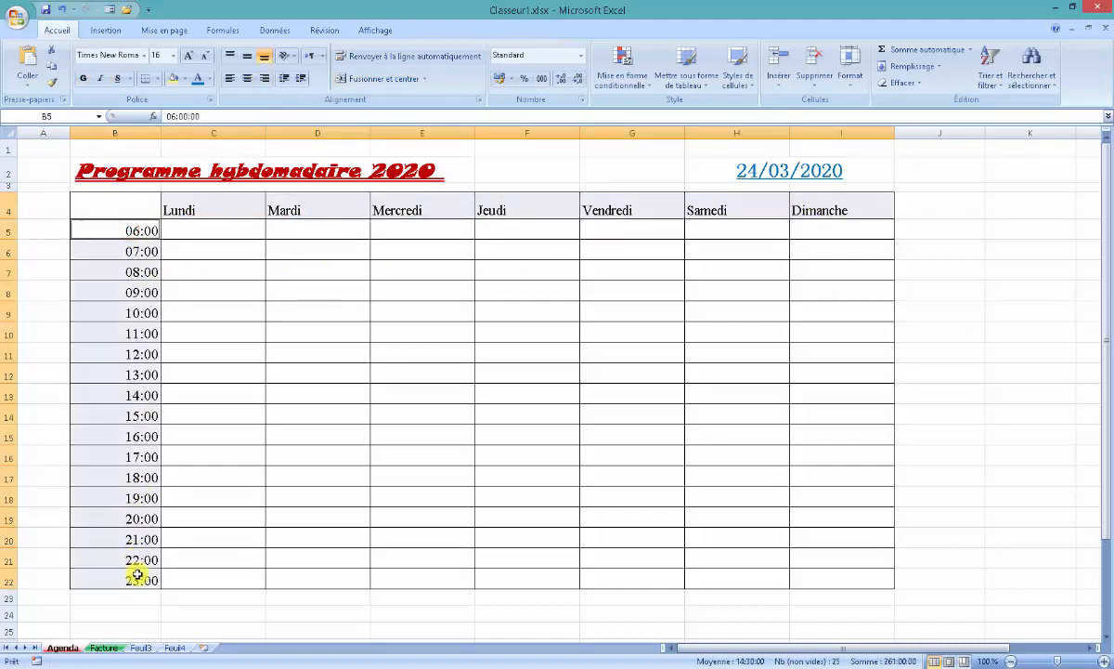
{"action": "left_click", "coordinate": [146, 58]}
{"action": "scroll", "coordinate": [139, 88], "scroll_direction": "down", "scroll_amount": 20}
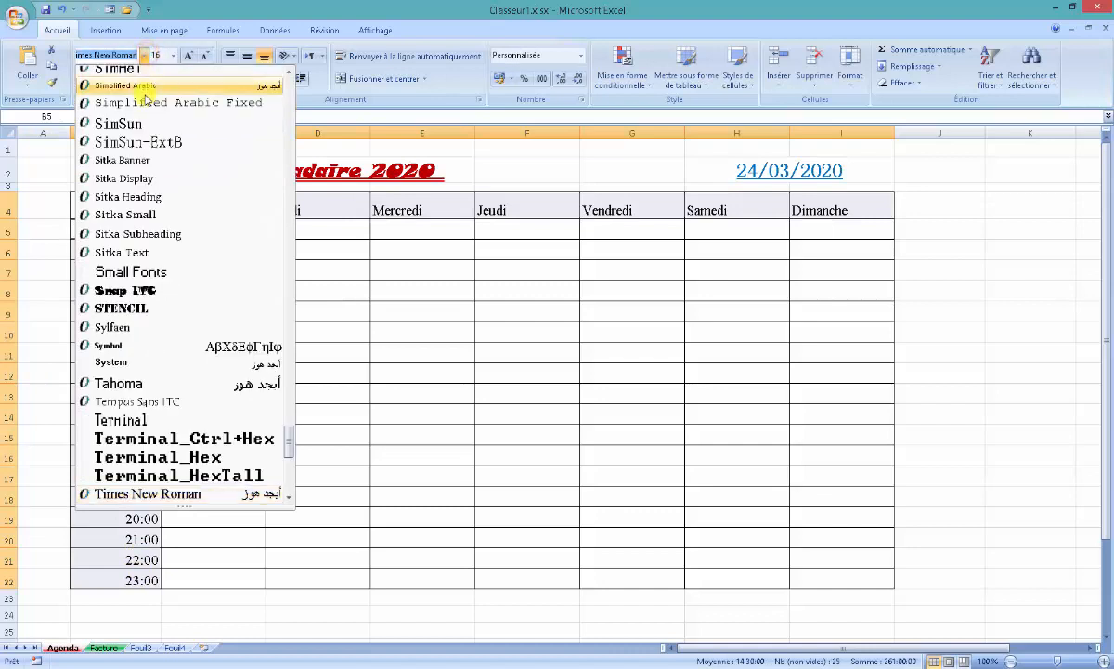
{"action": "left_click", "coordinate": [132, 117]}
{"action": "left_click", "coordinate": [185, 56]}
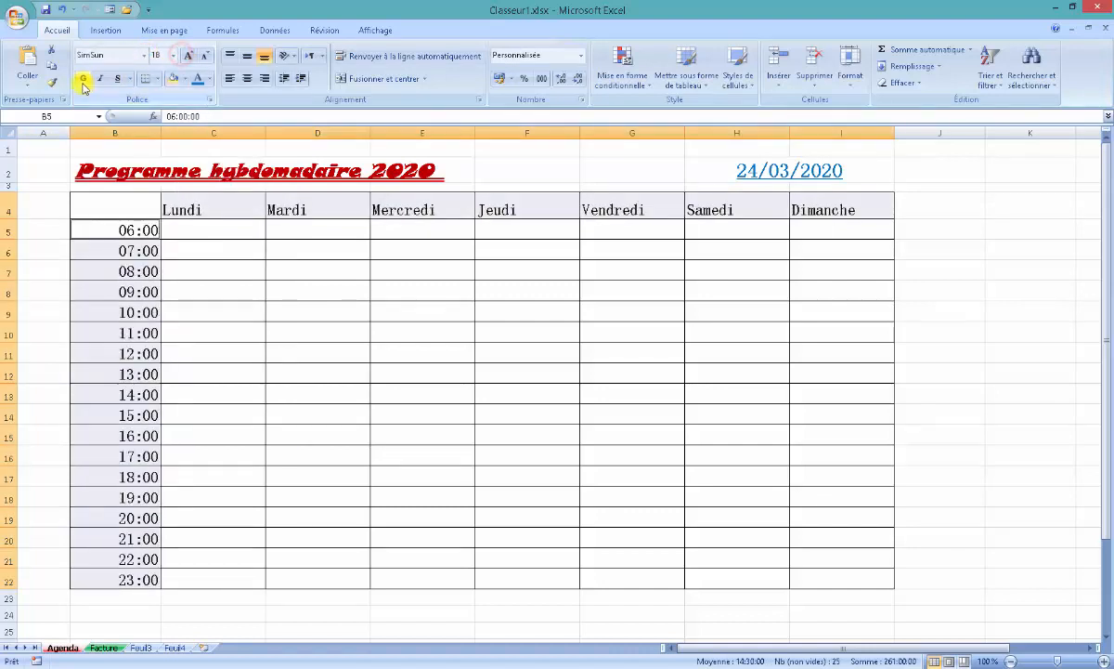
- Make the day headers and hours bold with a dark aqua theme font colour and a light olive green fill
{"action": "left_click", "coordinate": [82, 78]}
{"action": "left_click", "coordinate": [207, 80]}
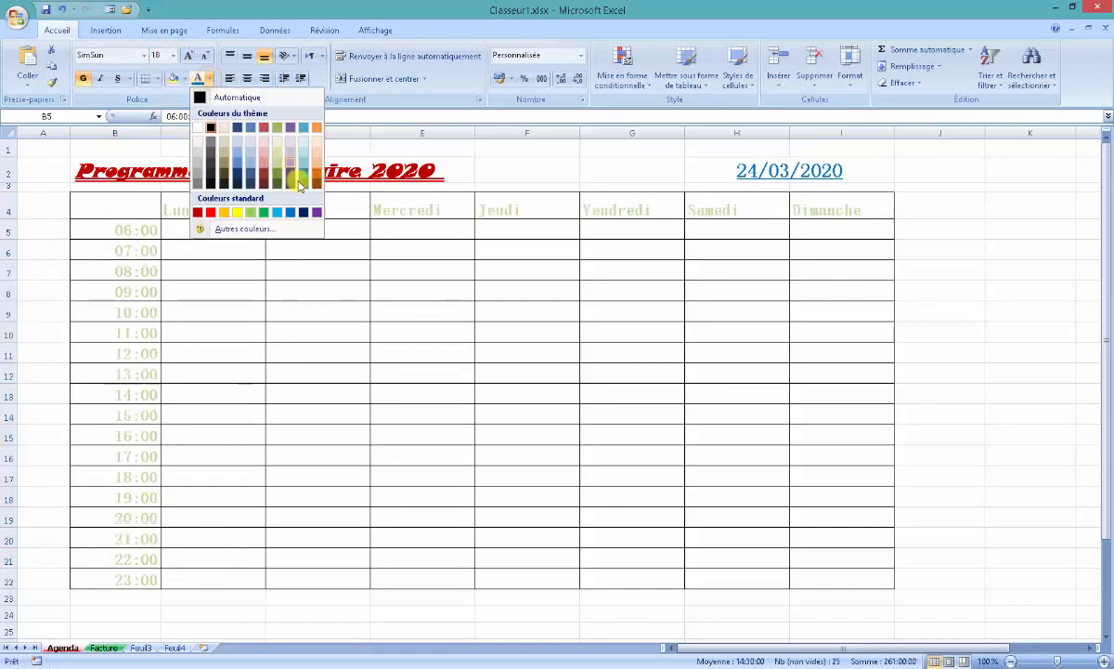
{"action": "left_click", "coordinate": [302, 182]}
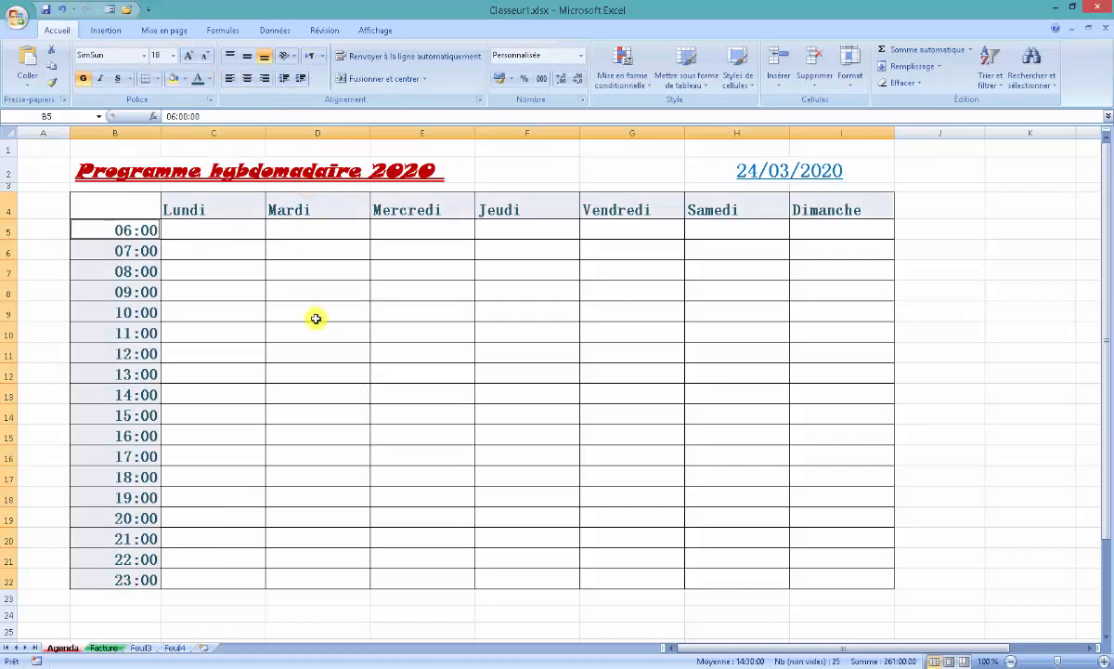
{"action": "left_click", "coordinate": [185, 79]}
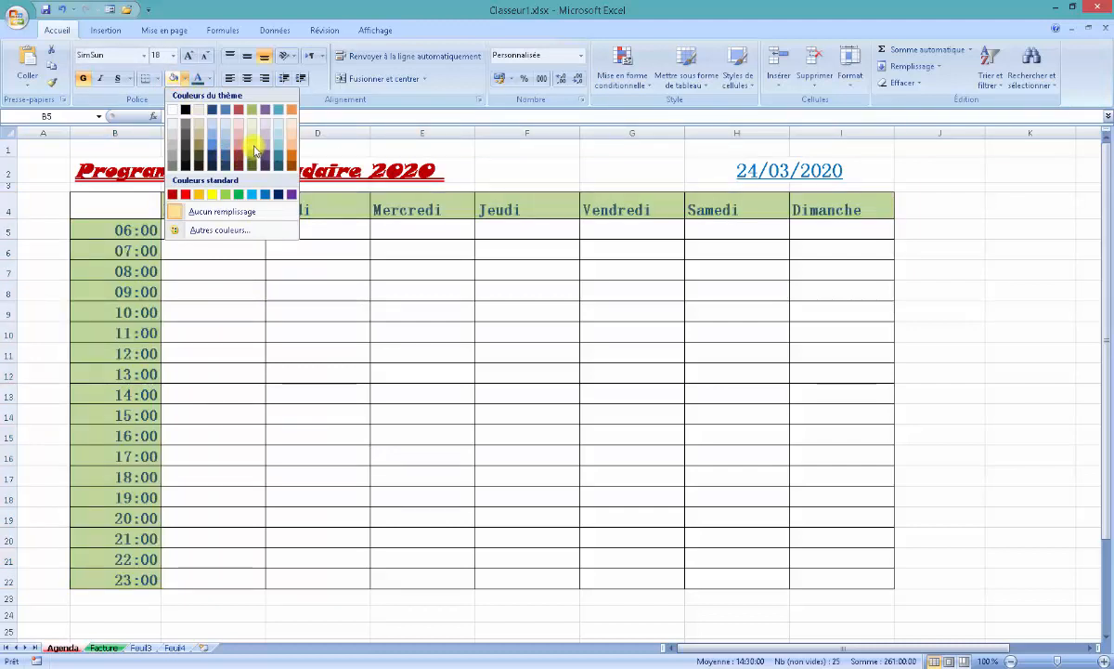
{"action": "left_click", "coordinate": [254, 149]}
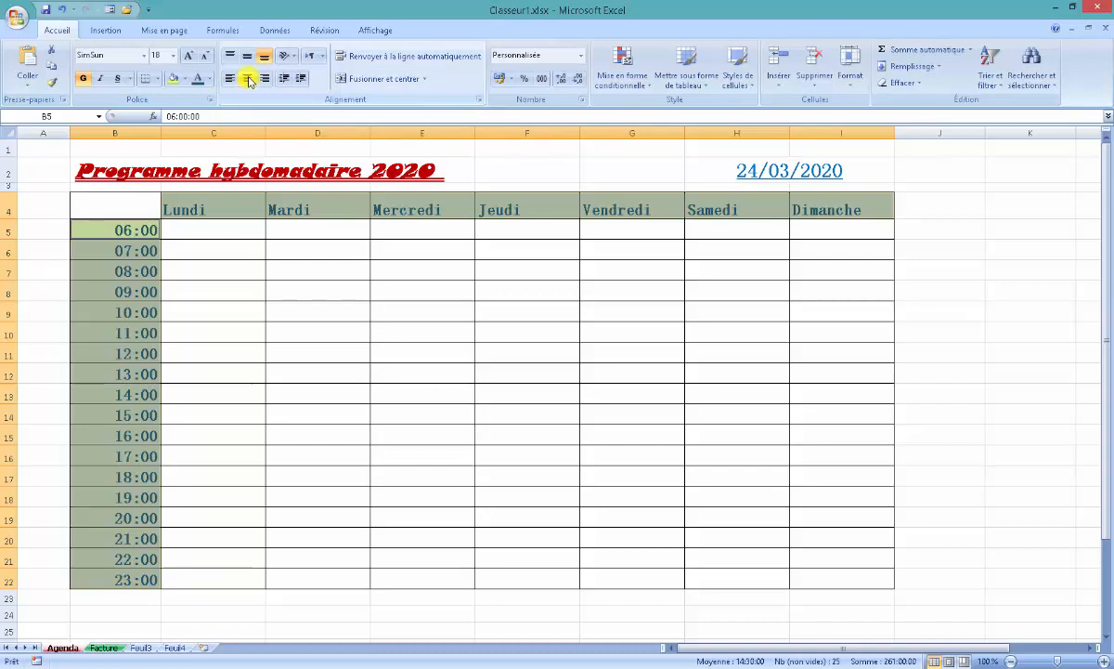
- Centre the day headers and hours both horizontally and vertically in their cells
{"action": "left_click", "coordinate": [248, 79]}
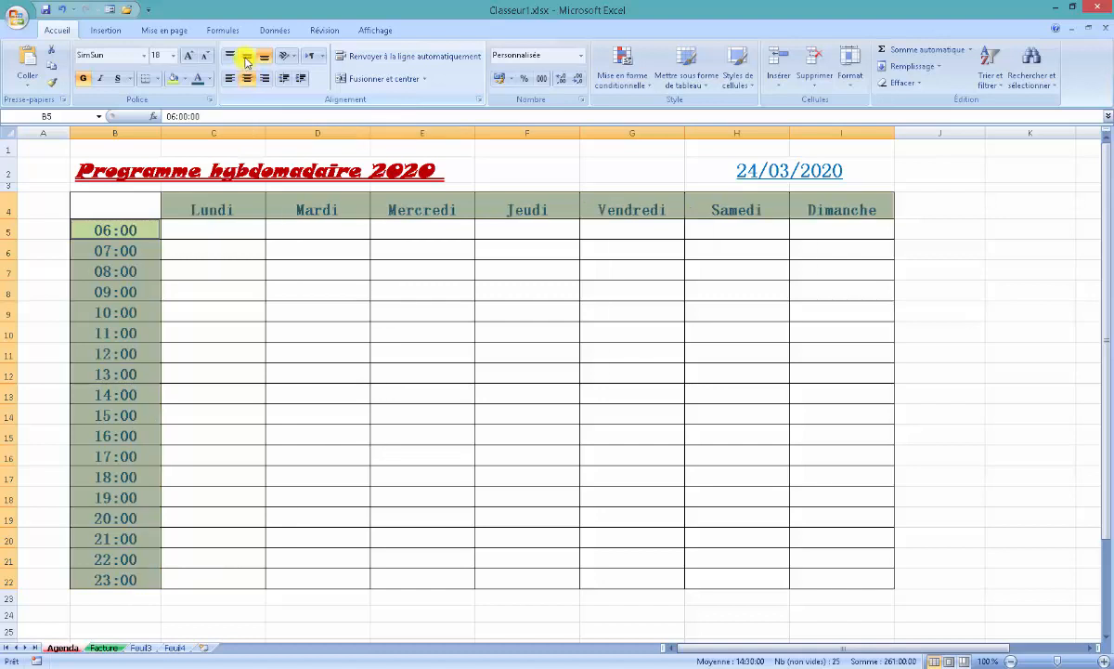
{"action": "left_click", "coordinate": [247, 59]}
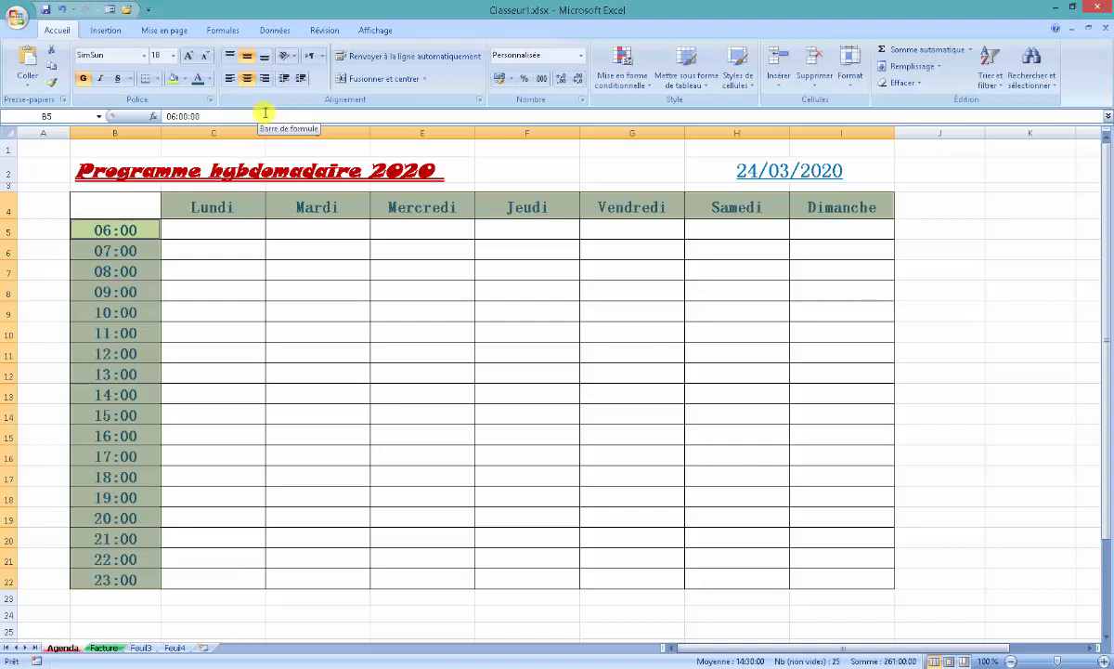
{"action": "left_click", "coordinate": [290, 56]}
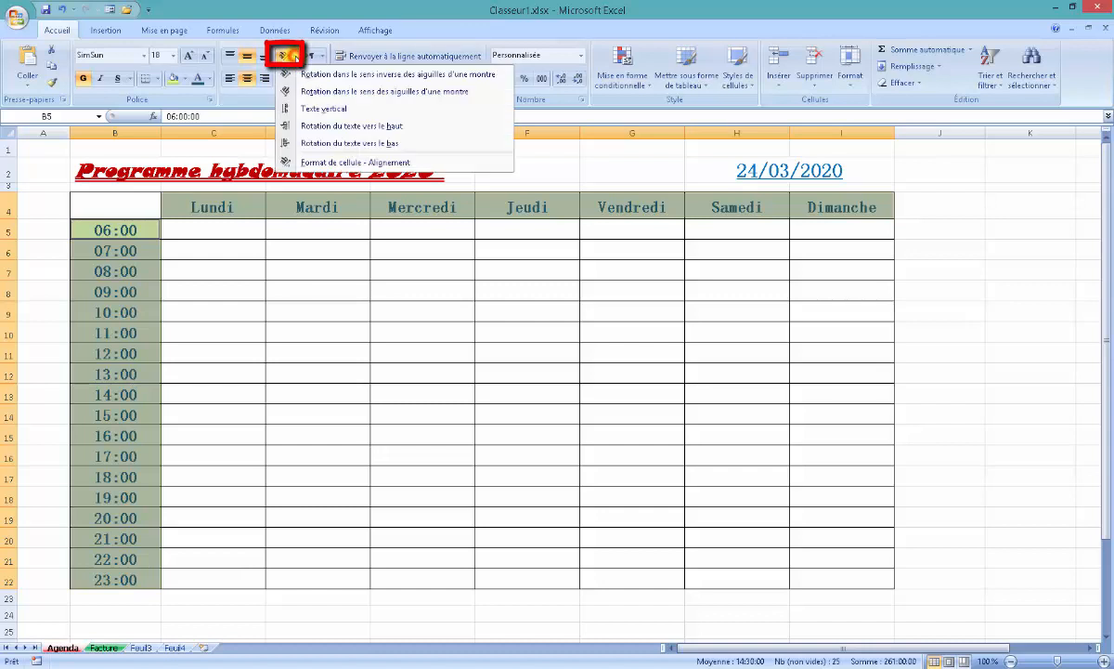
{"action": "left_click", "coordinate": [258, 102]}
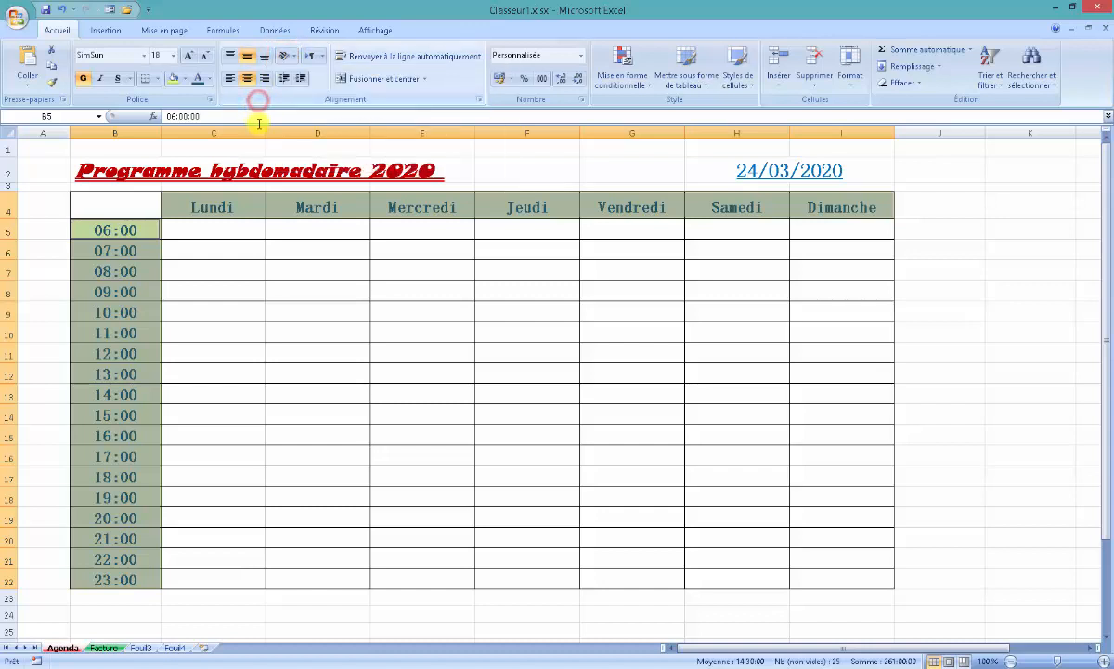
- Rotate the day names in C4:I4 counter-clockwise (Rotation dans le sens inverse des aiguilles d'une montre)
{"action": "left_click", "coordinate": [234, 209]}
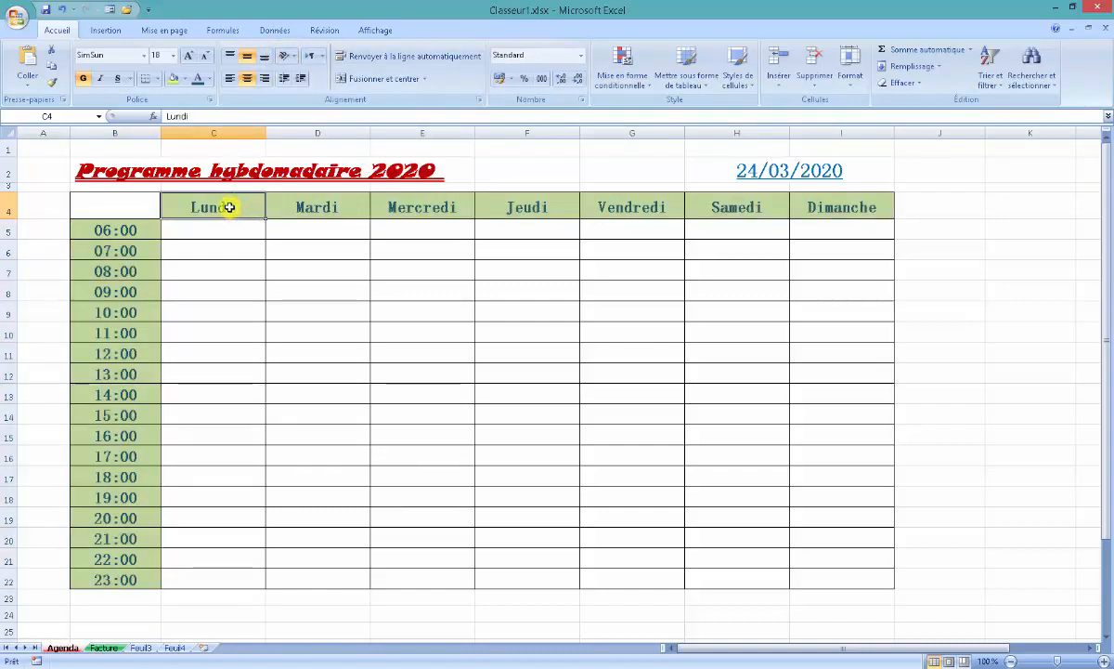
{"action": "left_click_drag", "start_coordinate": [224, 206], "coordinate": [818, 208]}
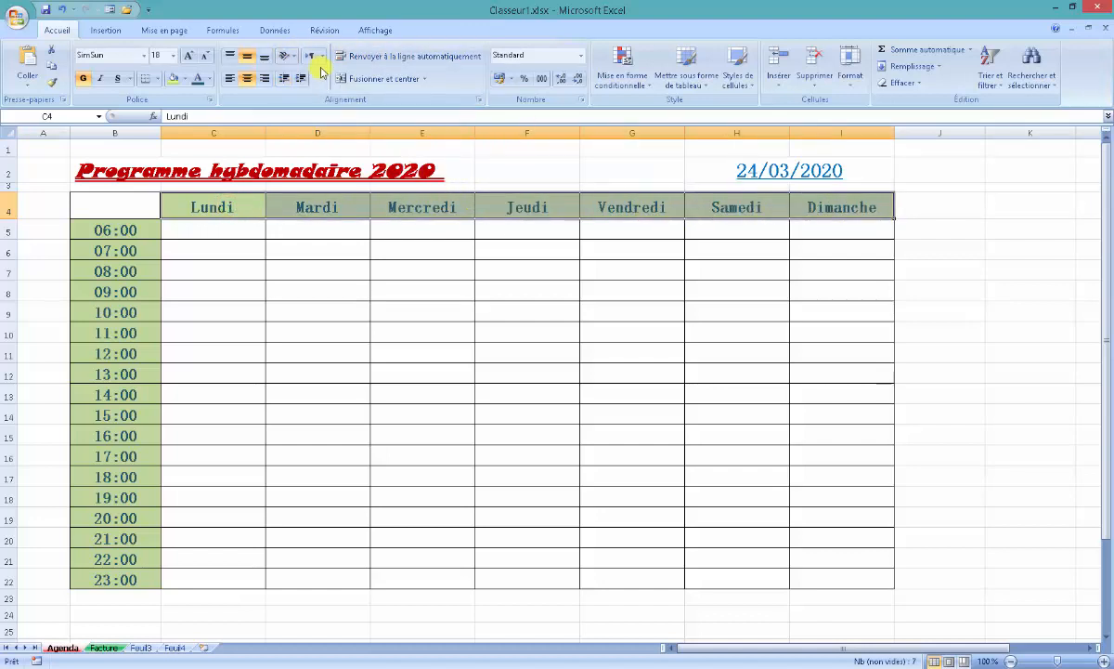
{"action": "left_click", "coordinate": [295, 57]}
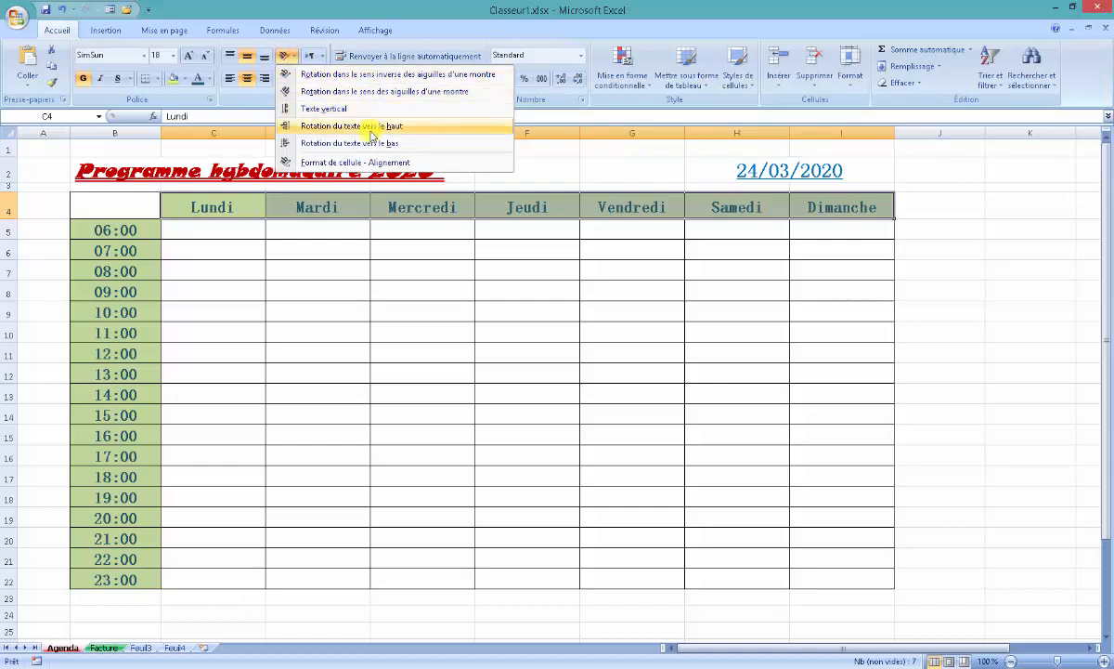
{"action": "left_click", "coordinate": [368, 76]}
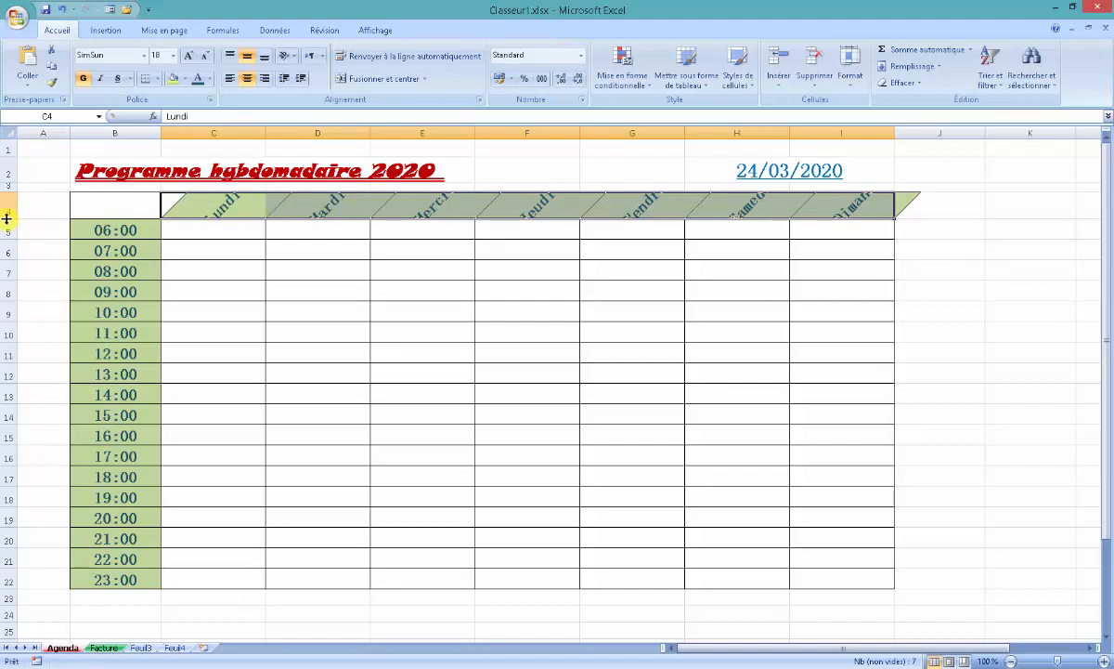
- Increase row 4 to more than double its height so the slanted day names fit, and narrow column B slightly
{"action": "left_click_drag", "start_coordinate": [6, 218], "coordinate": [8, 255]}
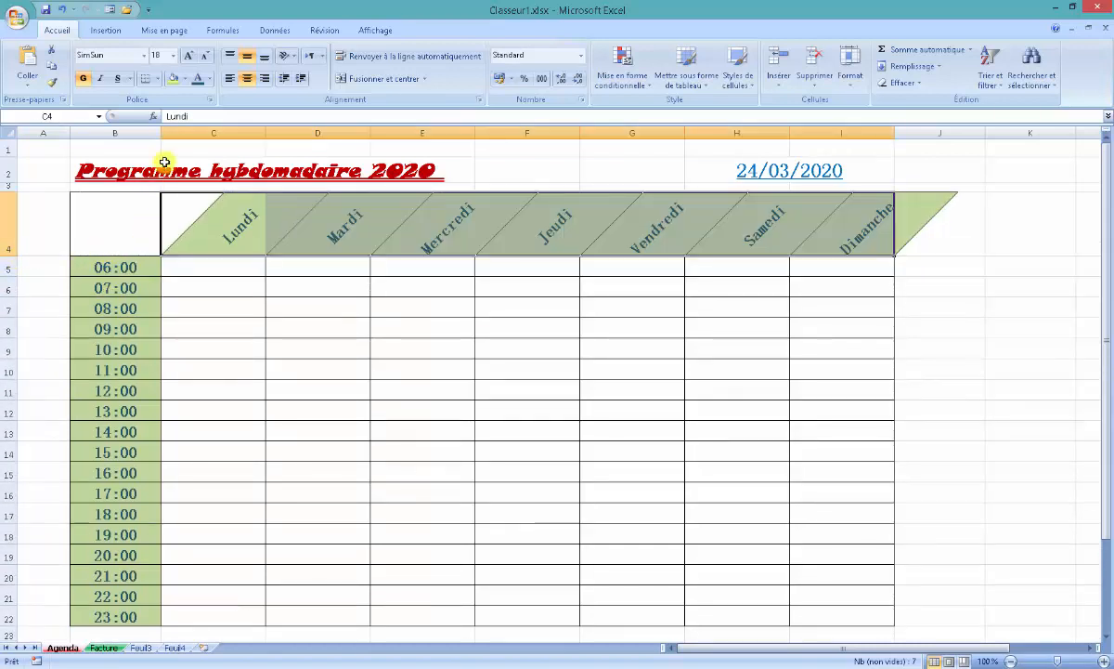
{"action": "left_click_drag", "start_coordinate": [160, 132], "coordinate": [145, 129]}
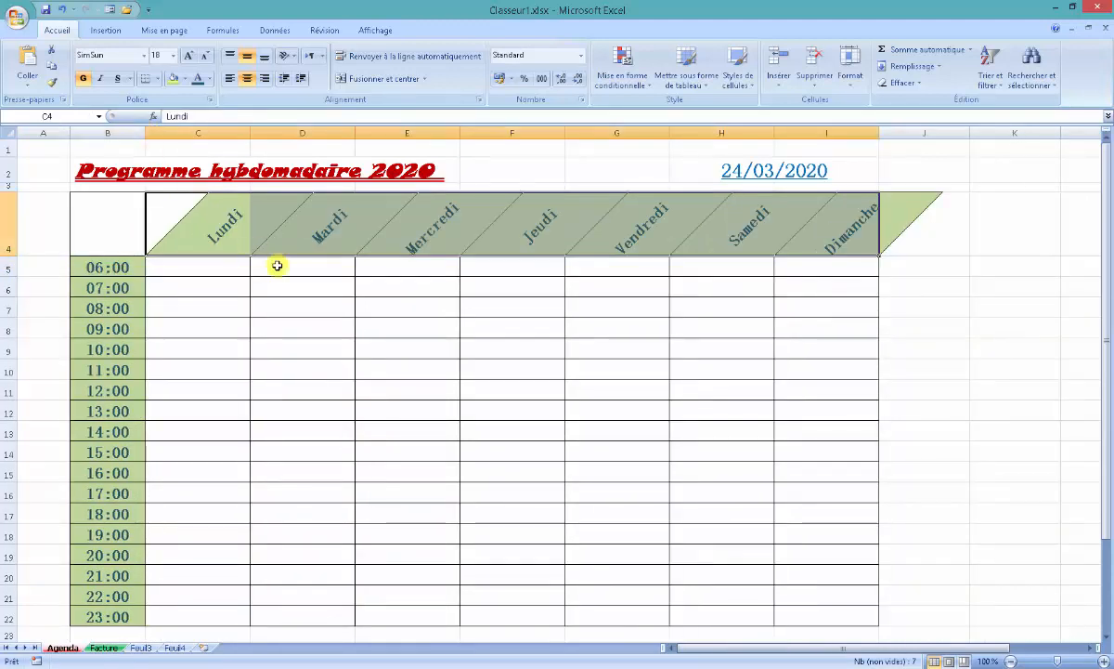
{"action": "left_click", "coordinate": [292, 308]}
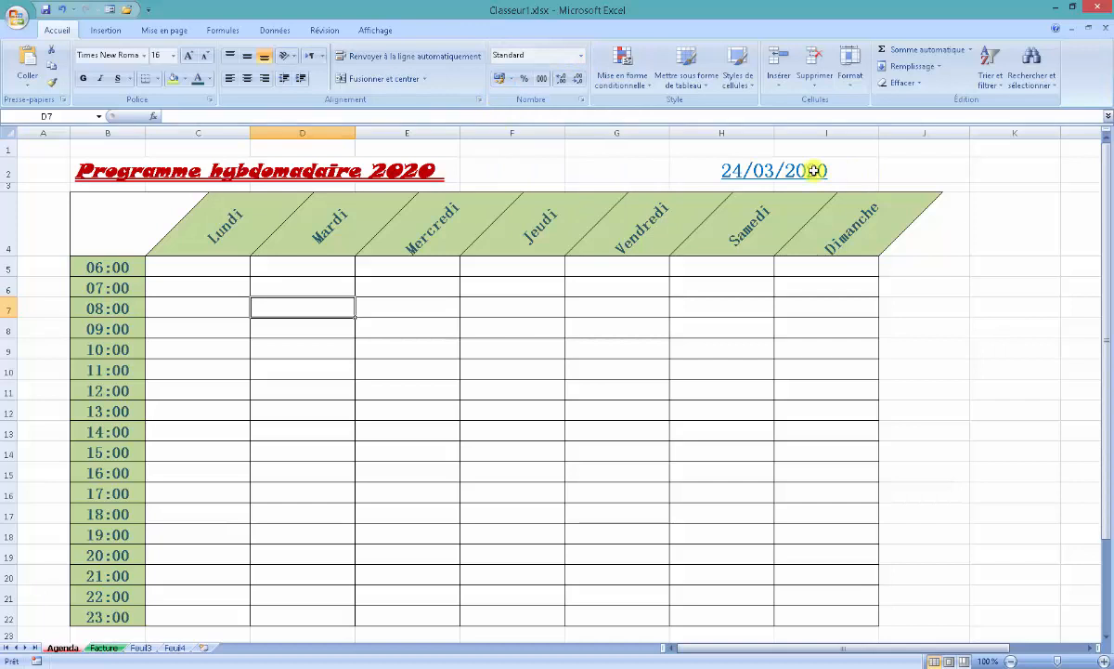
- On the Facture sheet, format the date in G2 with the long date type *mercredi 14 mars 2001
{"action": "left_click", "coordinate": [100, 647]}
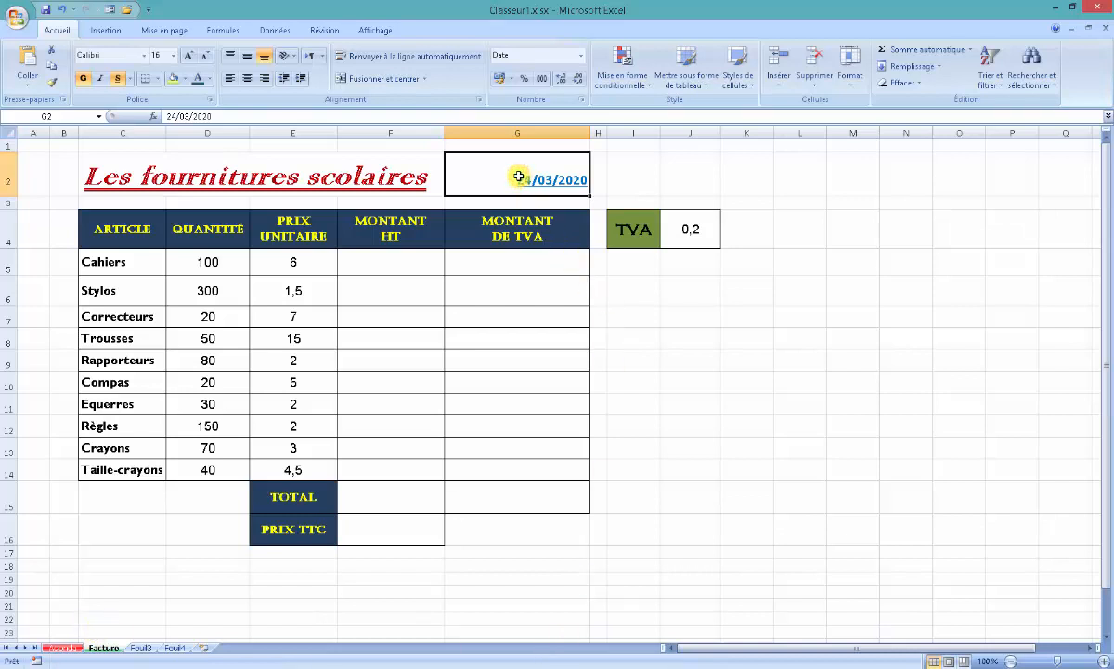
{"action": "left_click", "coordinate": [580, 55]}
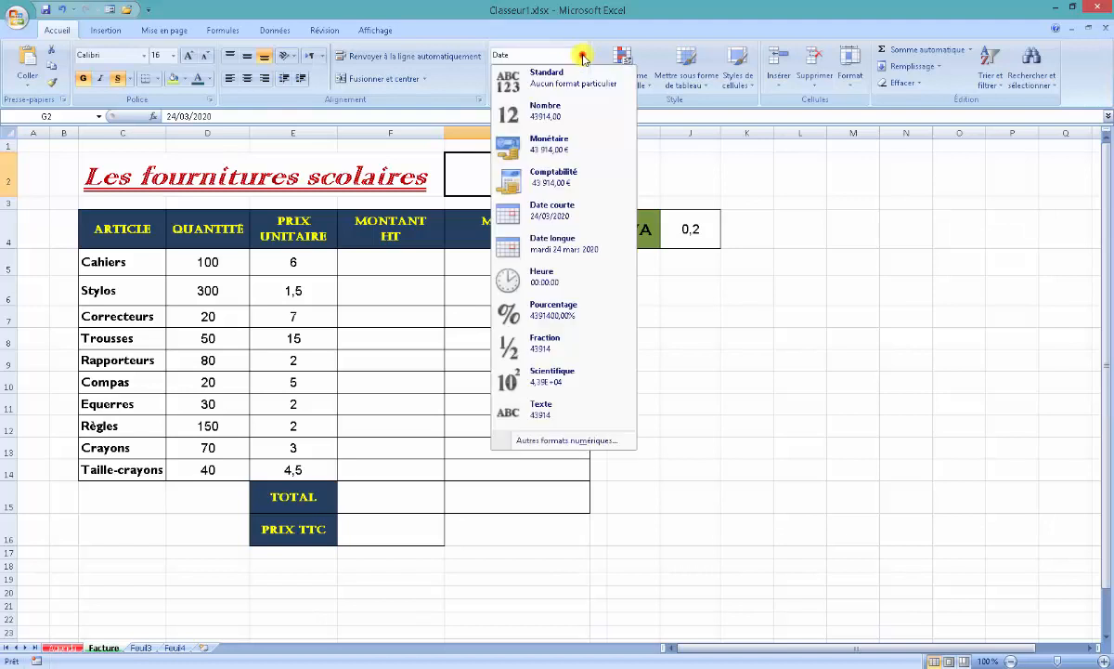
{"action": "left_click", "coordinate": [566, 440]}
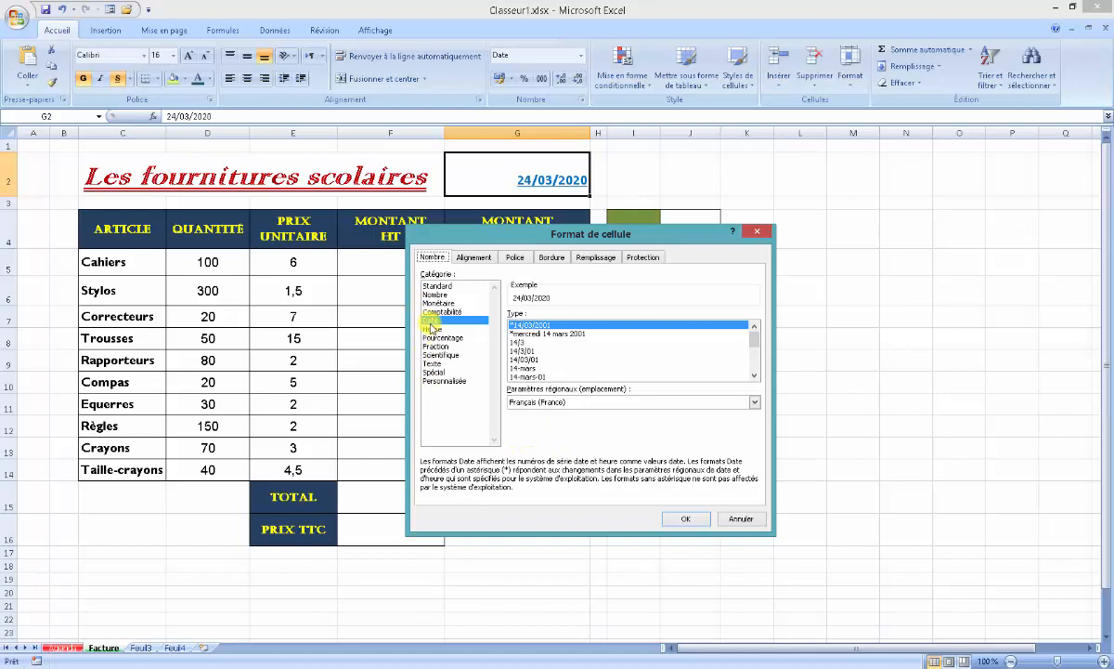
{"action": "left_click", "coordinate": [537, 333]}
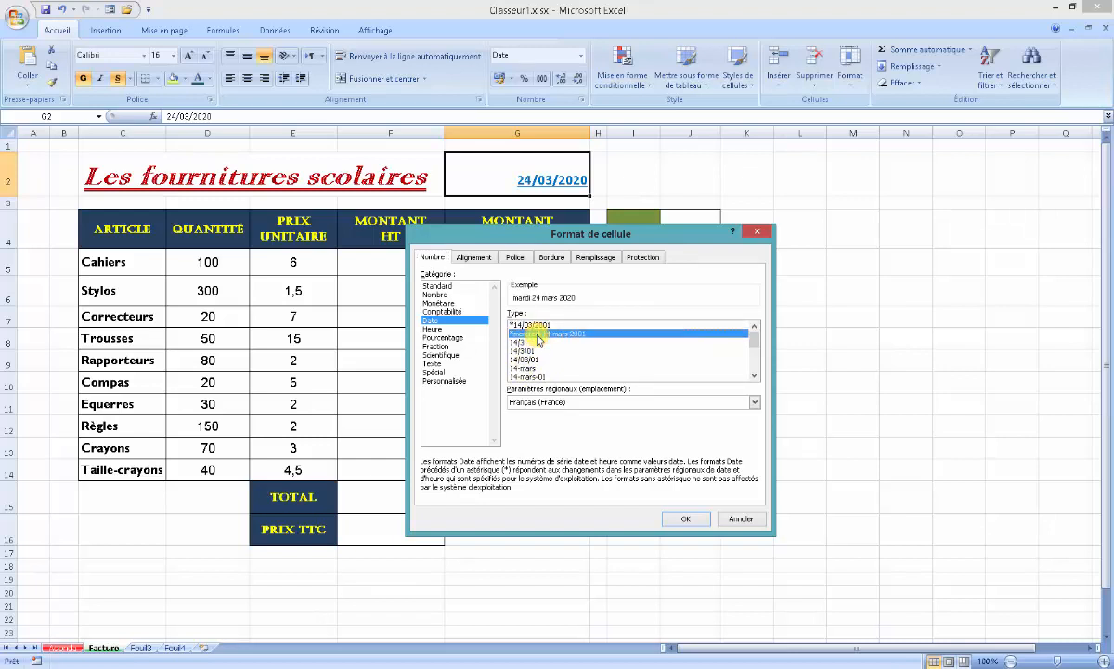
{"action": "left_click", "coordinate": [684, 519]}
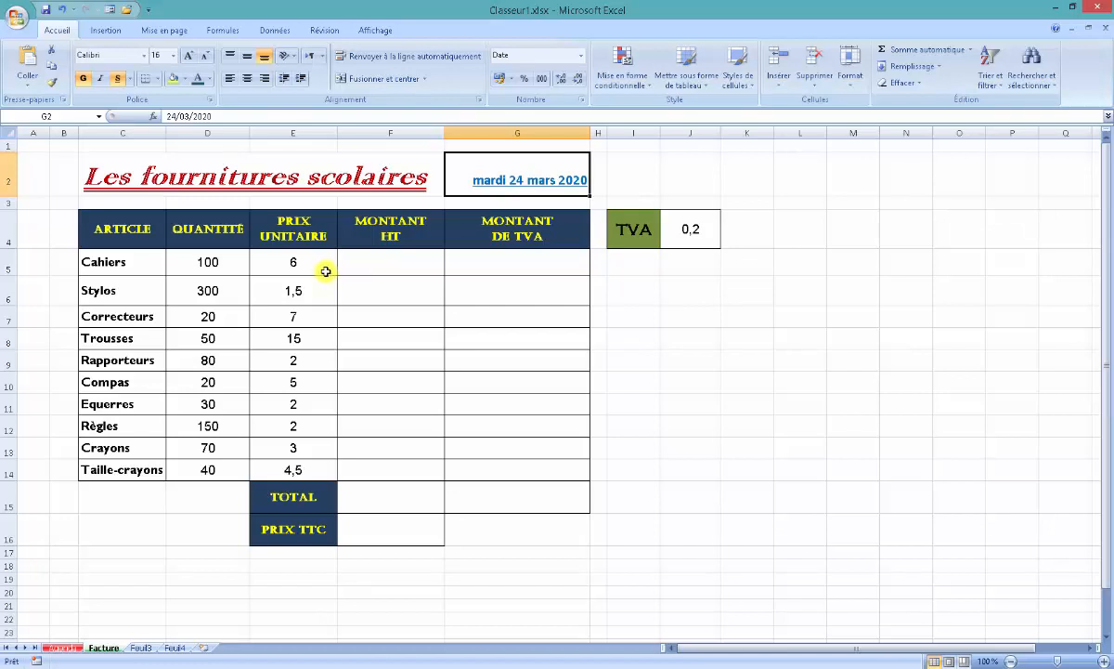
- Apply the Comptabilité format with 2 decimals and the € symbol to the unit prices in E5:E14, browsing the other currency symbols first
{"action": "left_click_drag", "start_coordinate": [320, 265], "coordinate": [317, 468]}
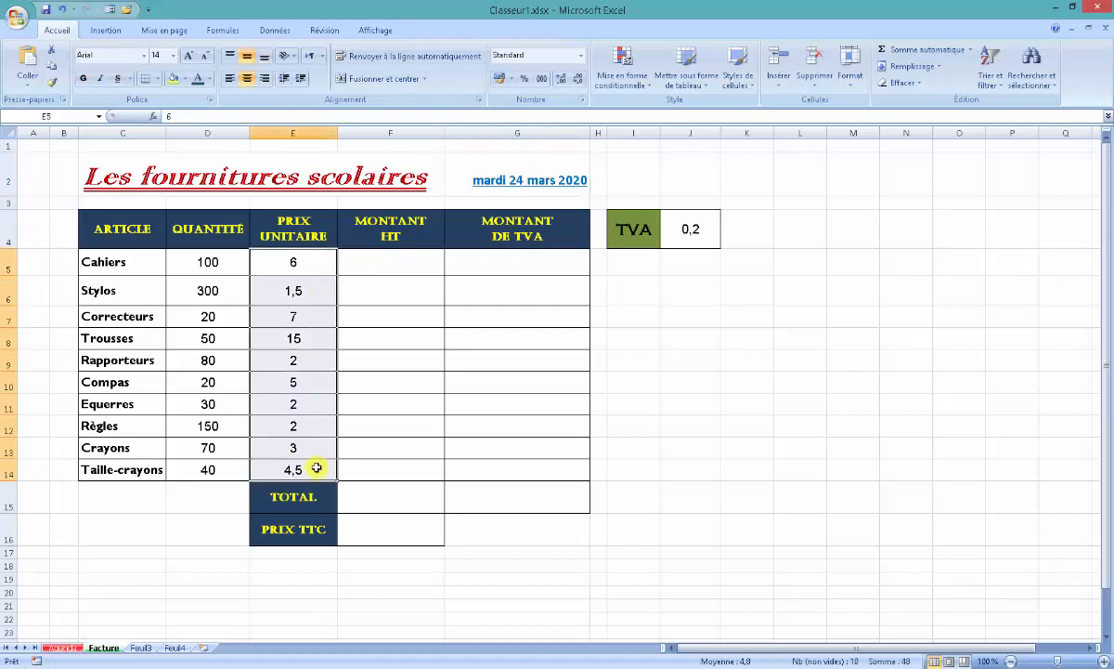
{"action": "left_click", "coordinate": [510, 81]}
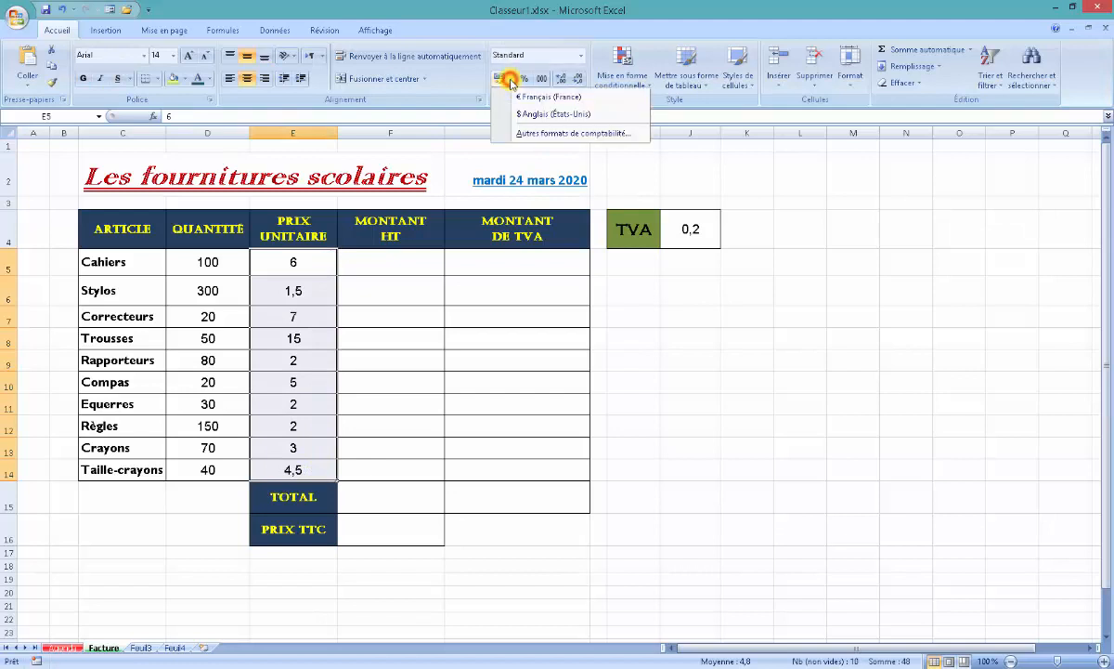
{"action": "left_click", "coordinate": [529, 135]}
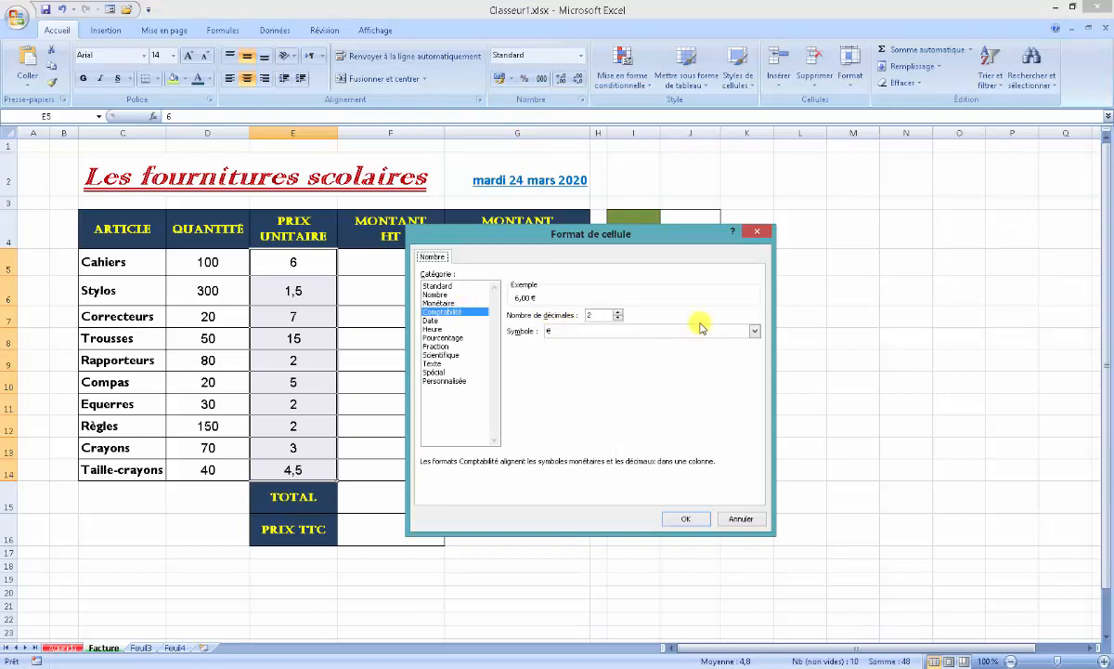
{"action": "left_click", "coordinate": [754, 330]}
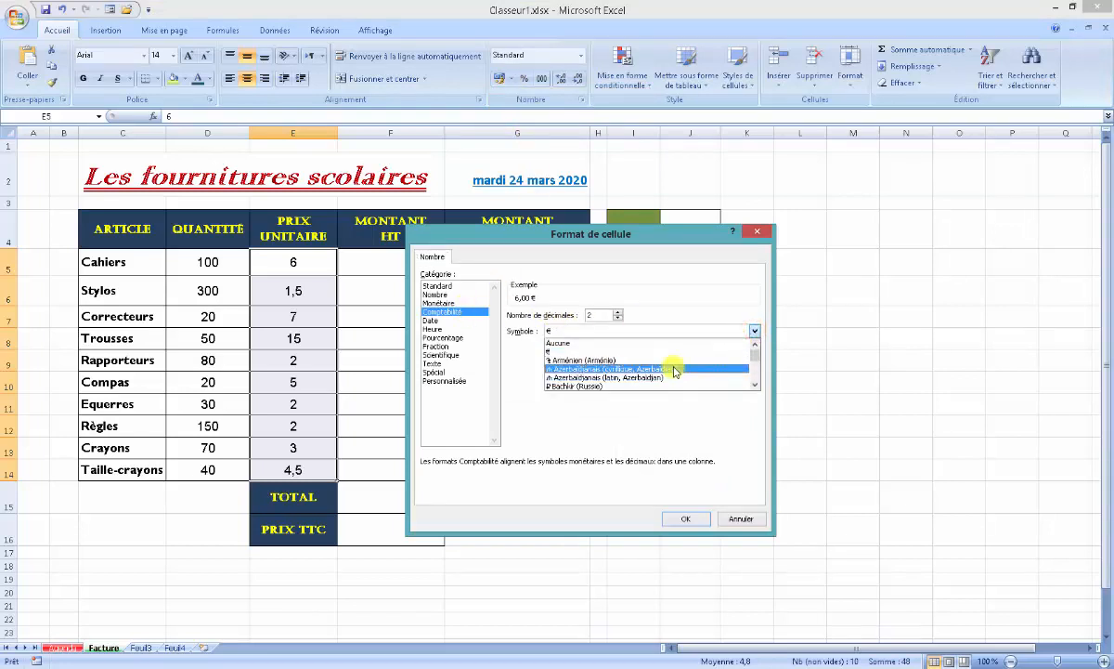
{"action": "left_click", "coordinate": [755, 385]}
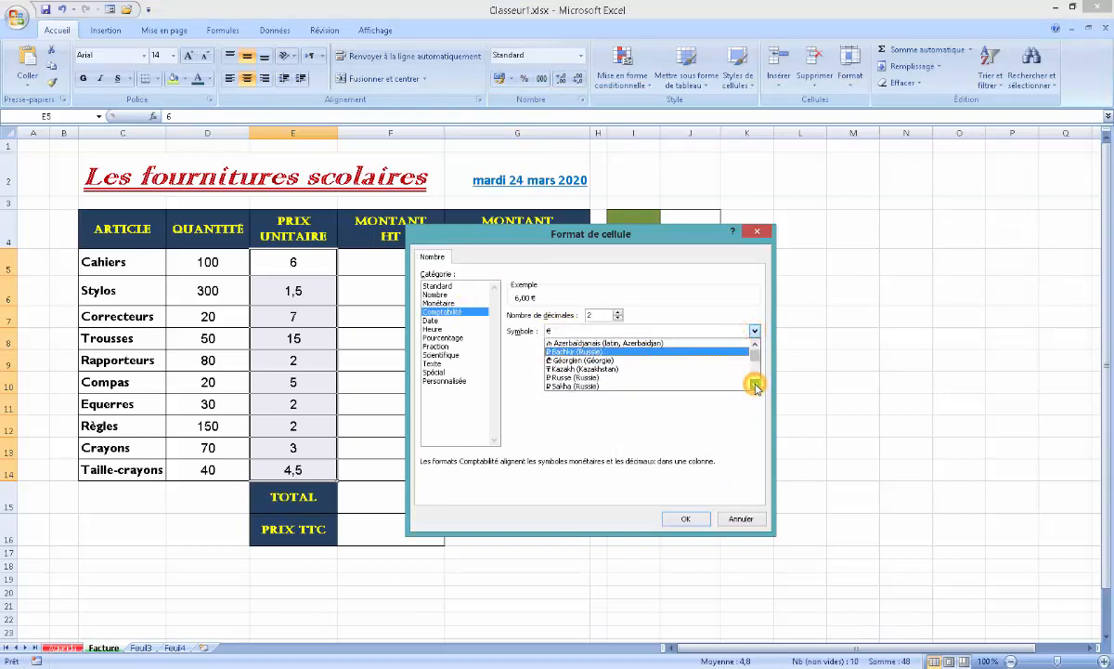
{"action": "left_click", "coordinate": [755, 386]}
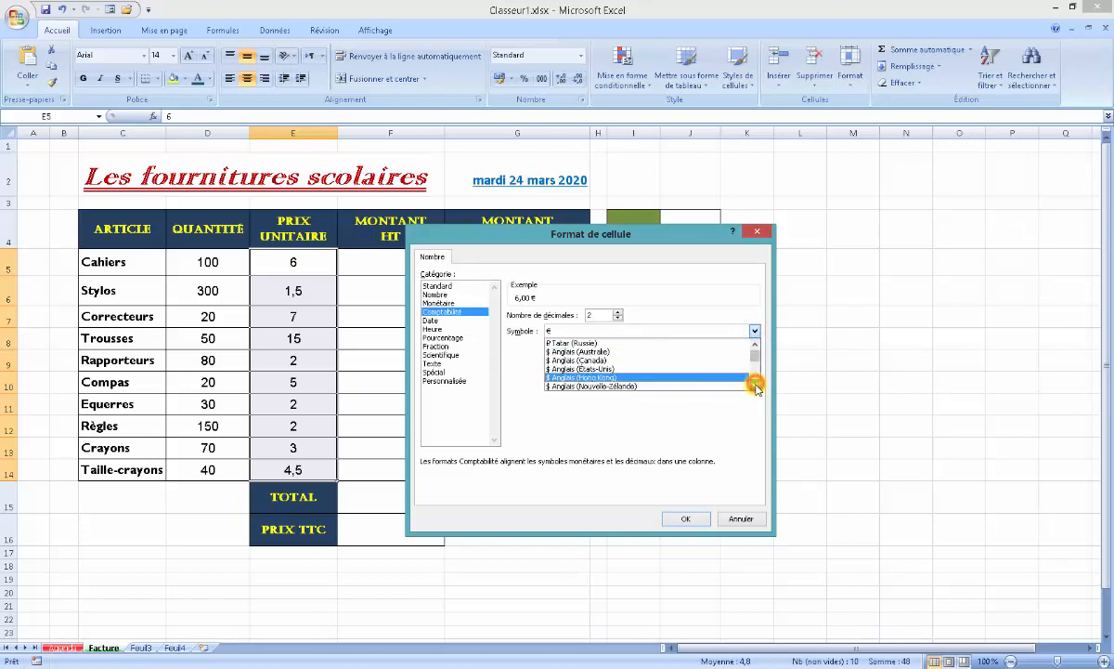
{"action": "left_click", "coordinate": [687, 517]}
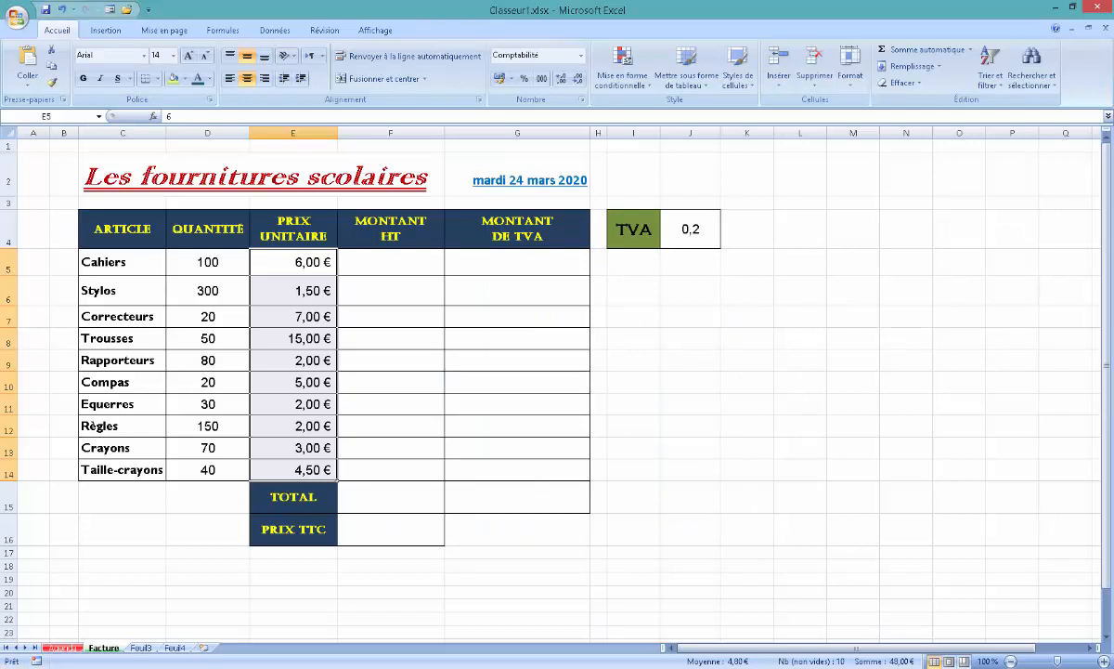
- Switch to the Windows Control Panel and set the currency symbol (Symbole monétaire) to DH in the Région format settings
{"action": "key", "text": "super+x"}
{"action": "left_click", "coordinate": [101, 600]}
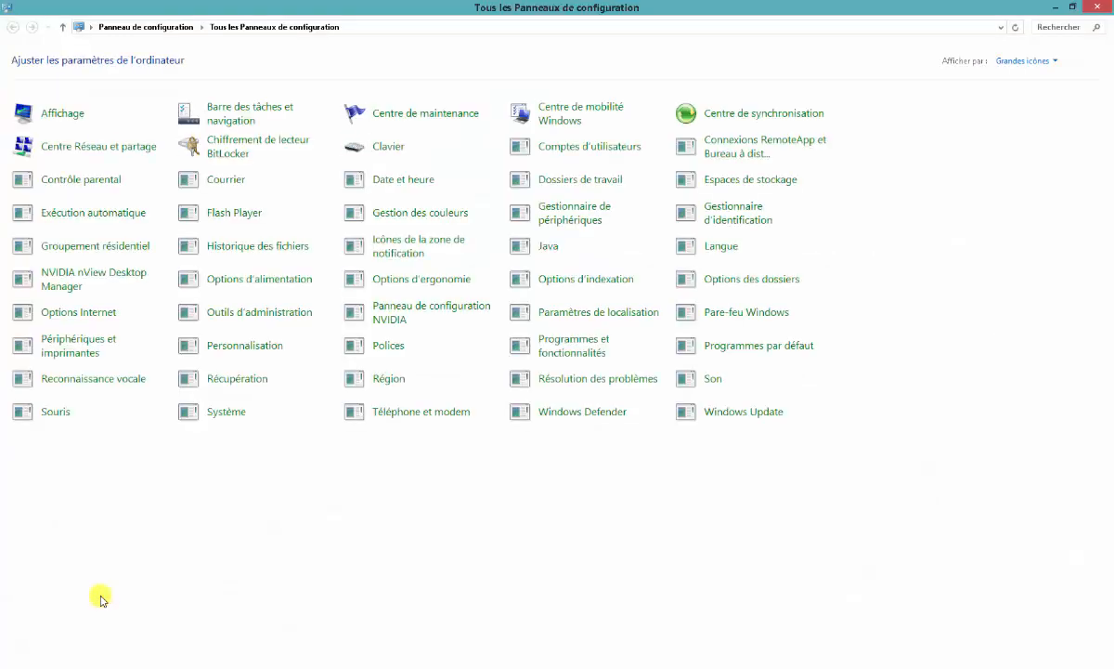
{"action": "left_click", "coordinate": [377, 383]}
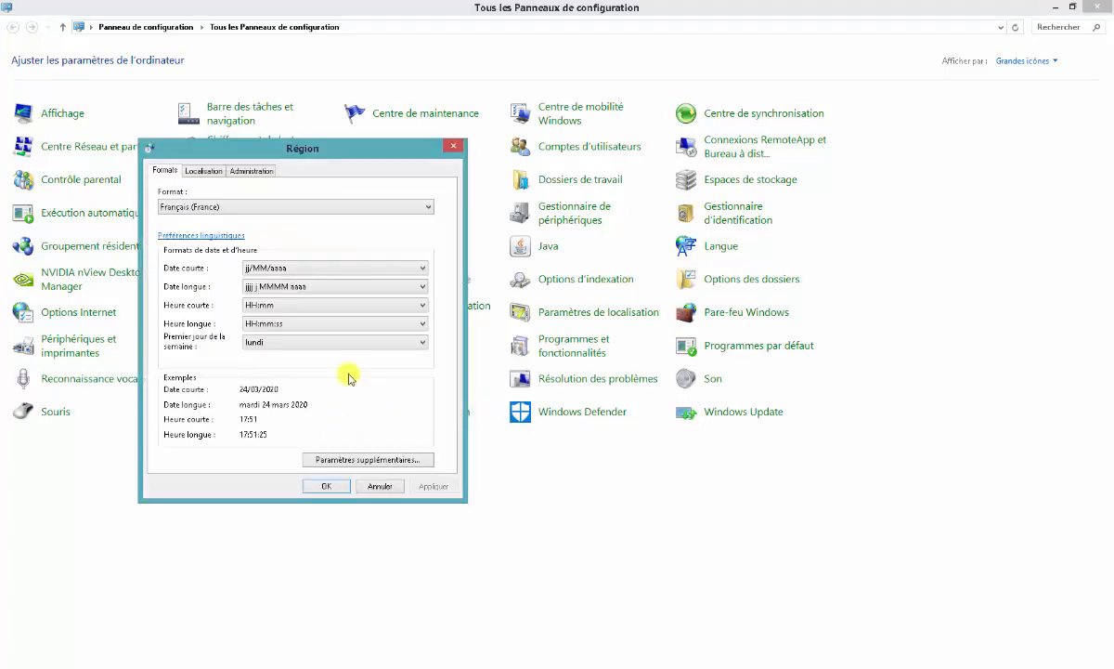
{"action": "left_click", "coordinate": [344, 460]}
{"action": "left_click", "coordinate": [238, 221]}
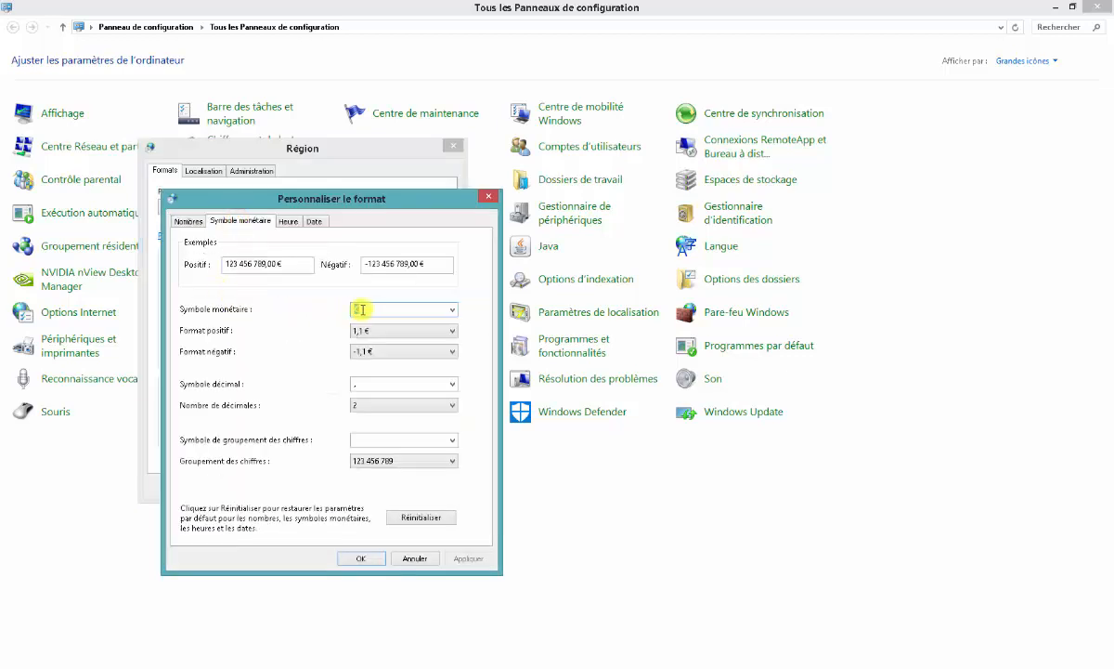
{"action": "type", "text": "D"}
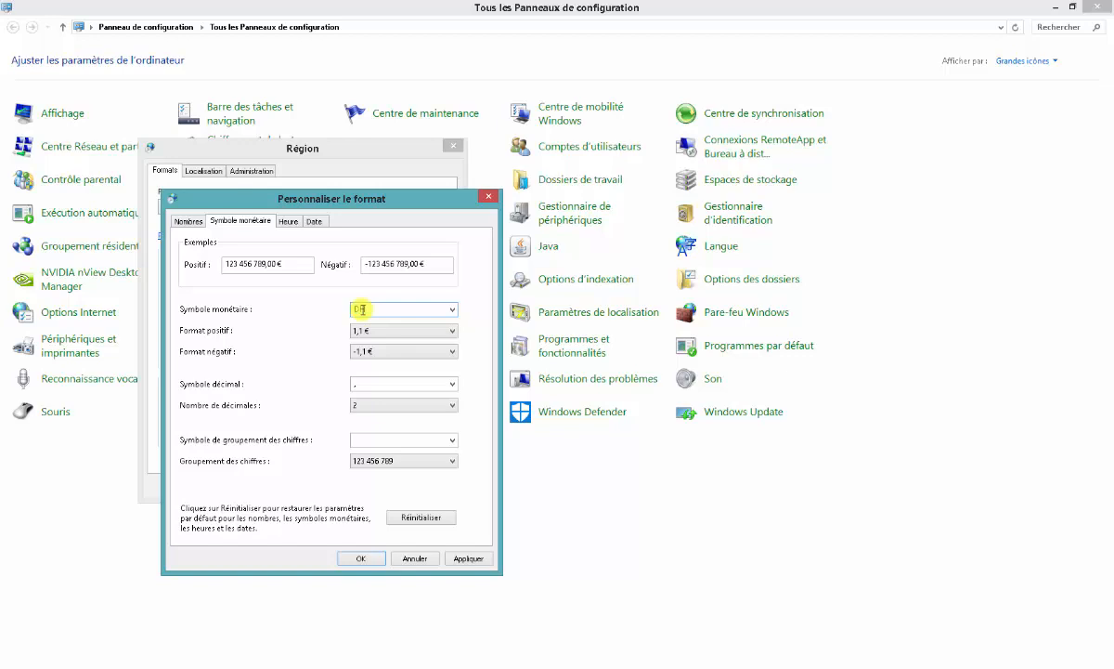
{"action": "type", "text": "H"}
{"action": "left_click", "coordinate": [360, 558]}
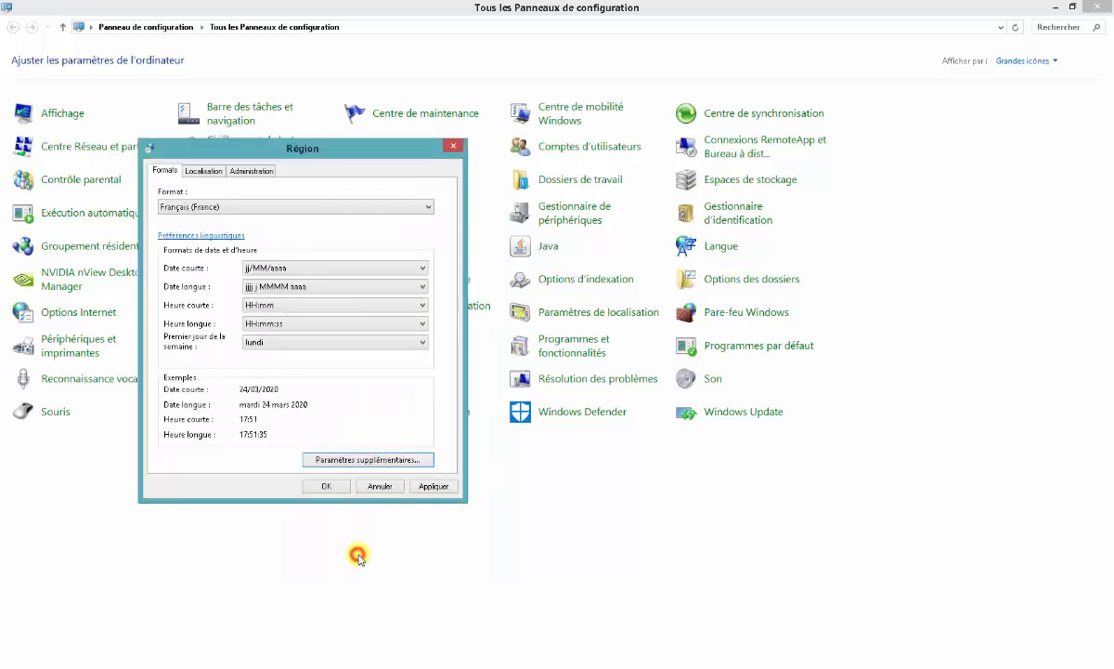
{"action": "left_click", "coordinate": [326, 486]}
- Switch back to Excel and apply the DH accounting format to the unit prices in E5:E14
{"action": "mouse_move", "coordinate": [219, 668]}
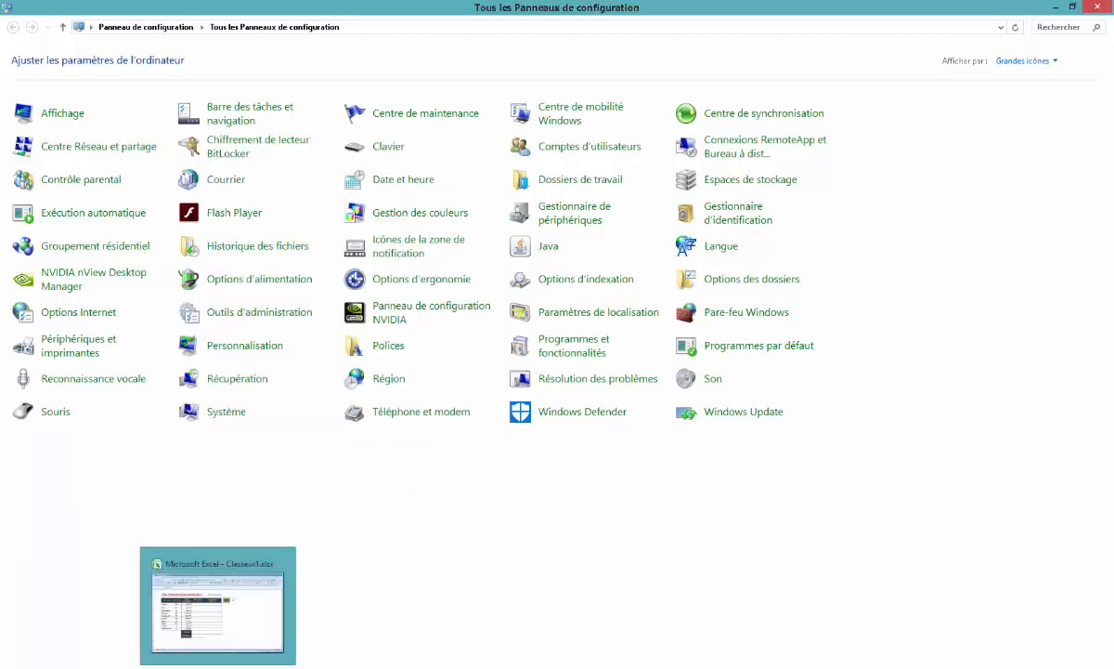
{"action": "left_click", "coordinate": [218, 613]}
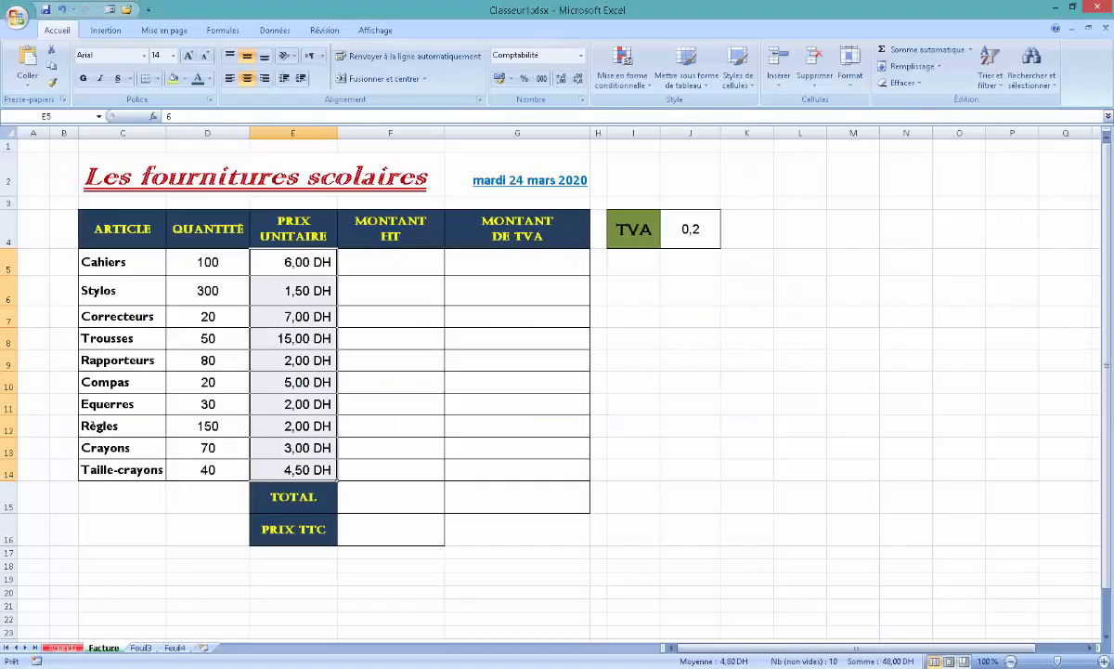
{"action": "left_click", "coordinate": [509, 79]}
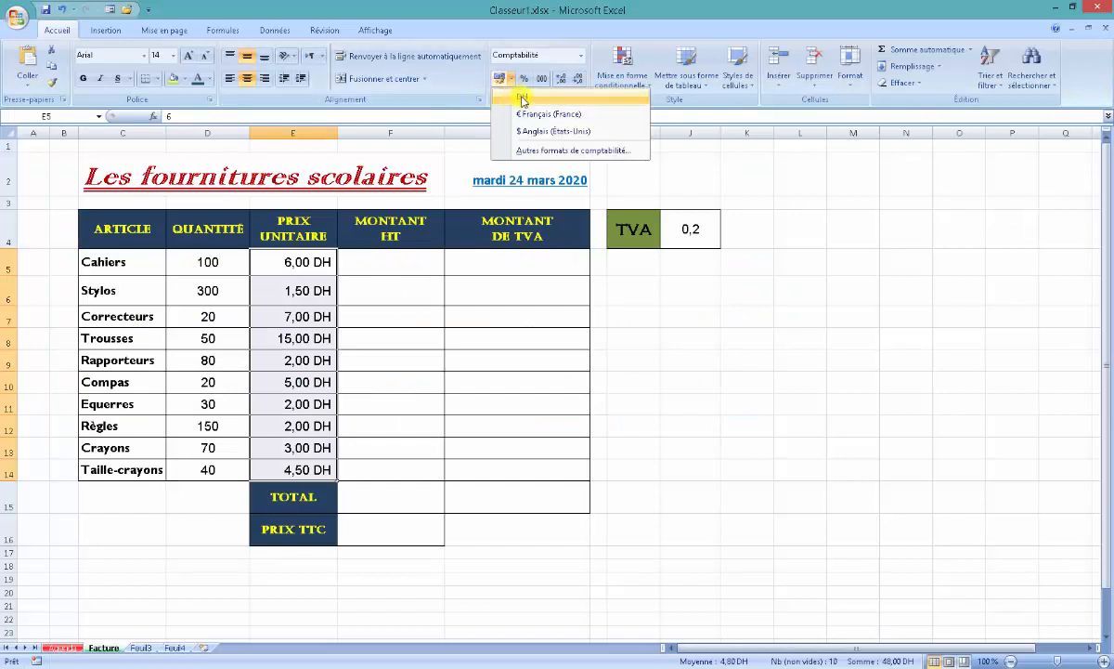
{"action": "left_click", "coordinate": [522, 98]}
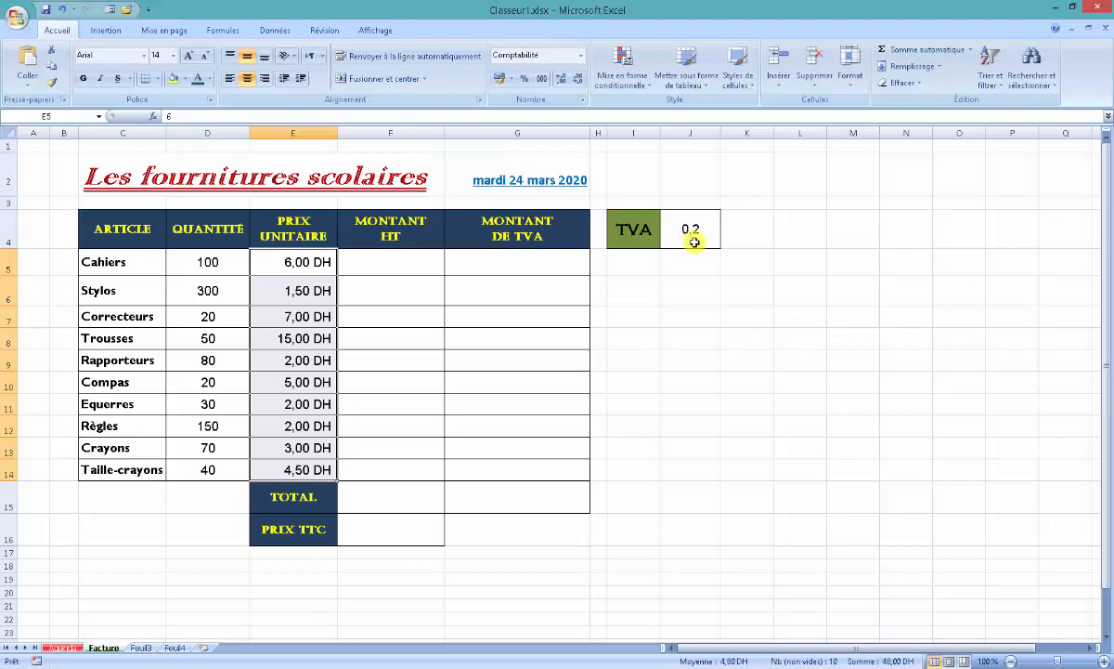
- Apply the percentage format to the TVA rate in J4
{"action": "left_click", "coordinate": [691, 237]}
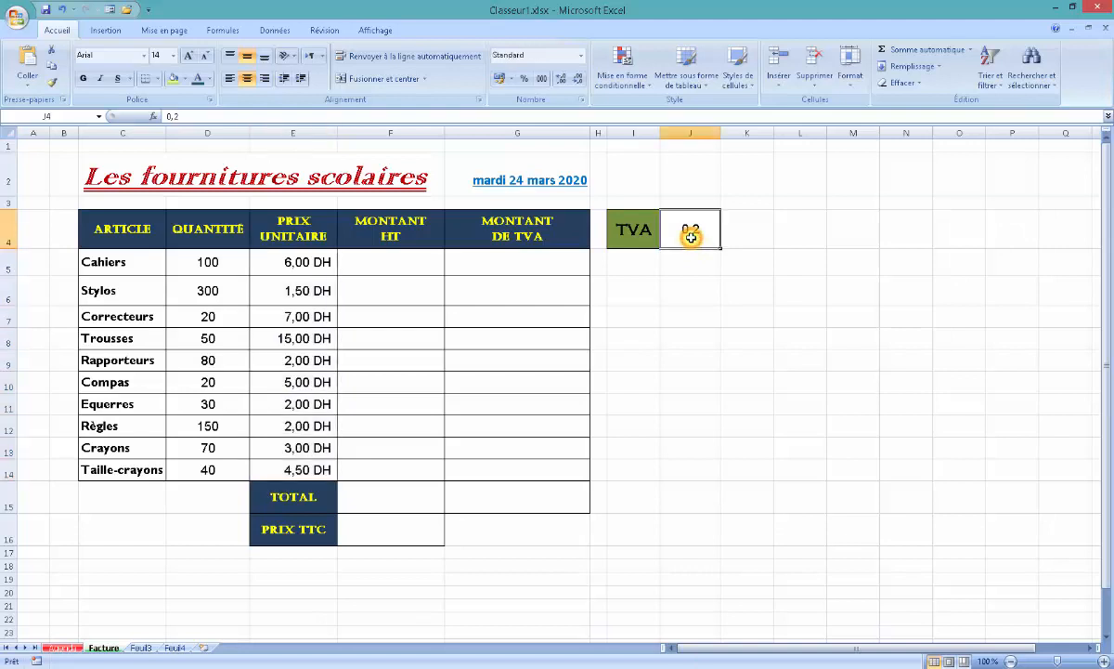
{"action": "left_click", "coordinate": [524, 80]}
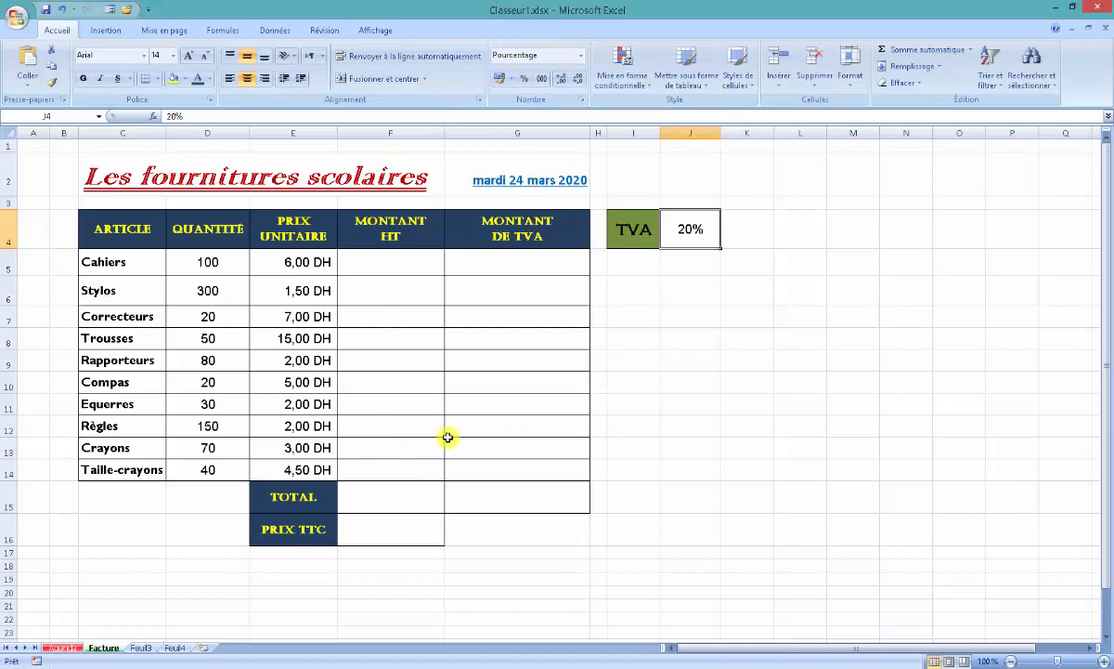
- Clear only the formats of the date in G2 (Effacer les formats), and undo the clearing
{"action": "left_click", "coordinate": [490, 179]}
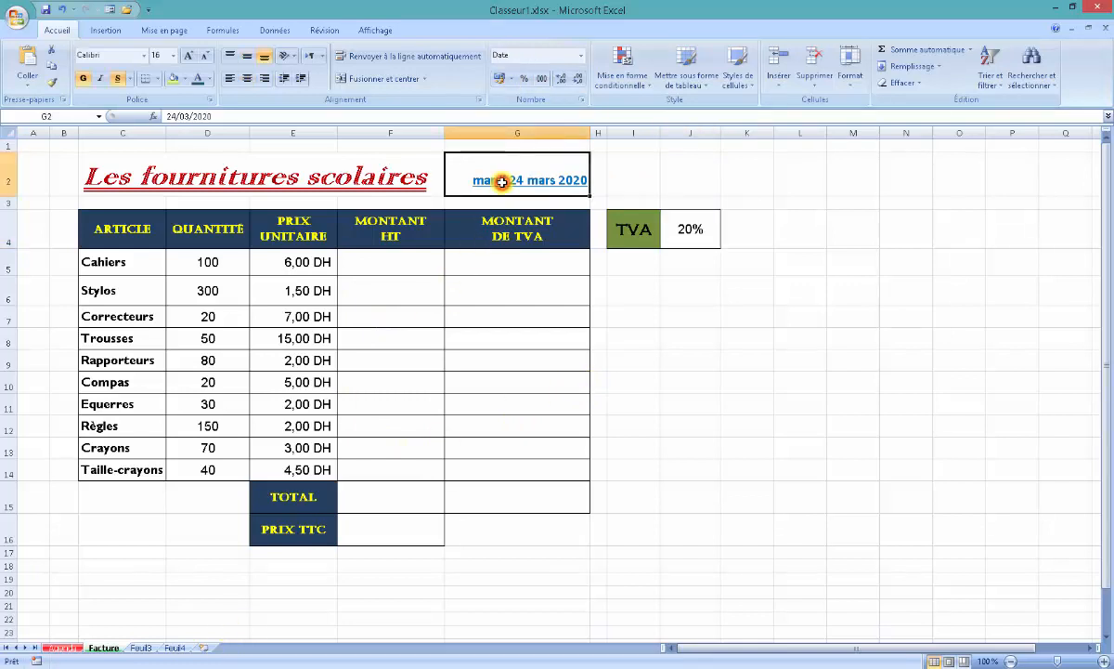
{"action": "left_click", "coordinate": [919, 85]}
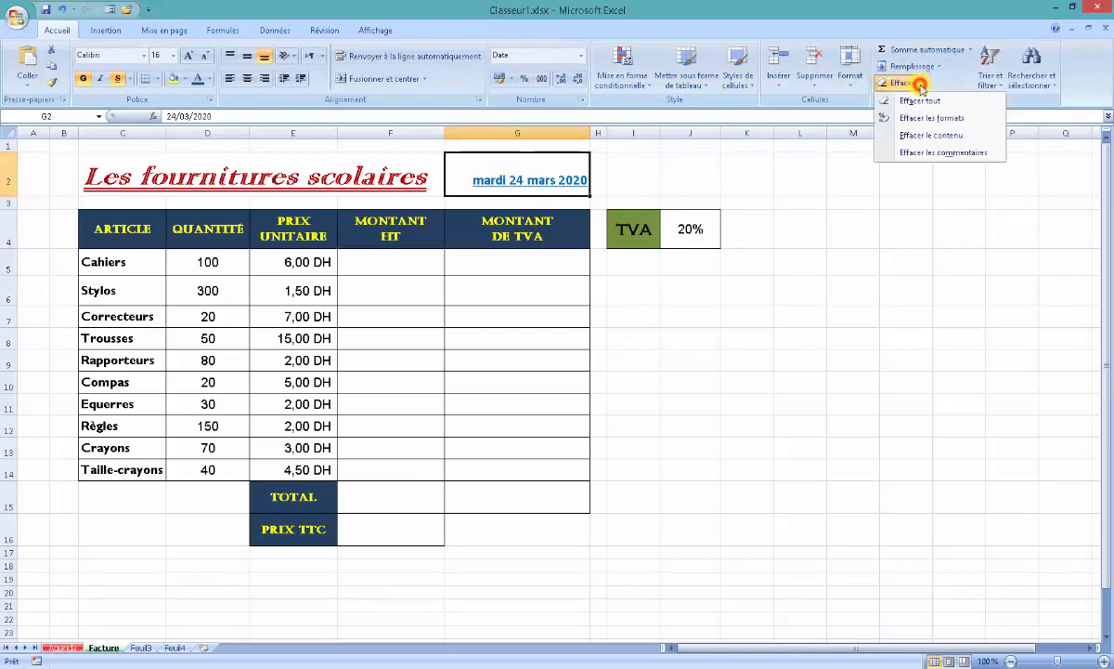
{"action": "left_click", "coordinate": [951, 120]}
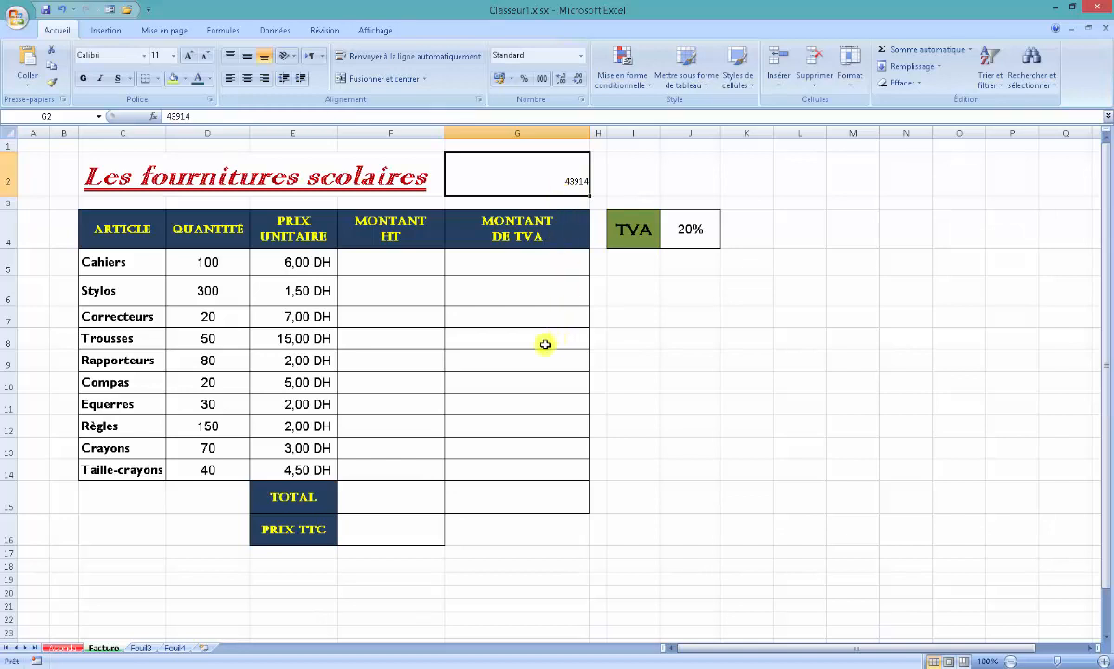
{"action": "left_click", "coordinate": [58, 11]}
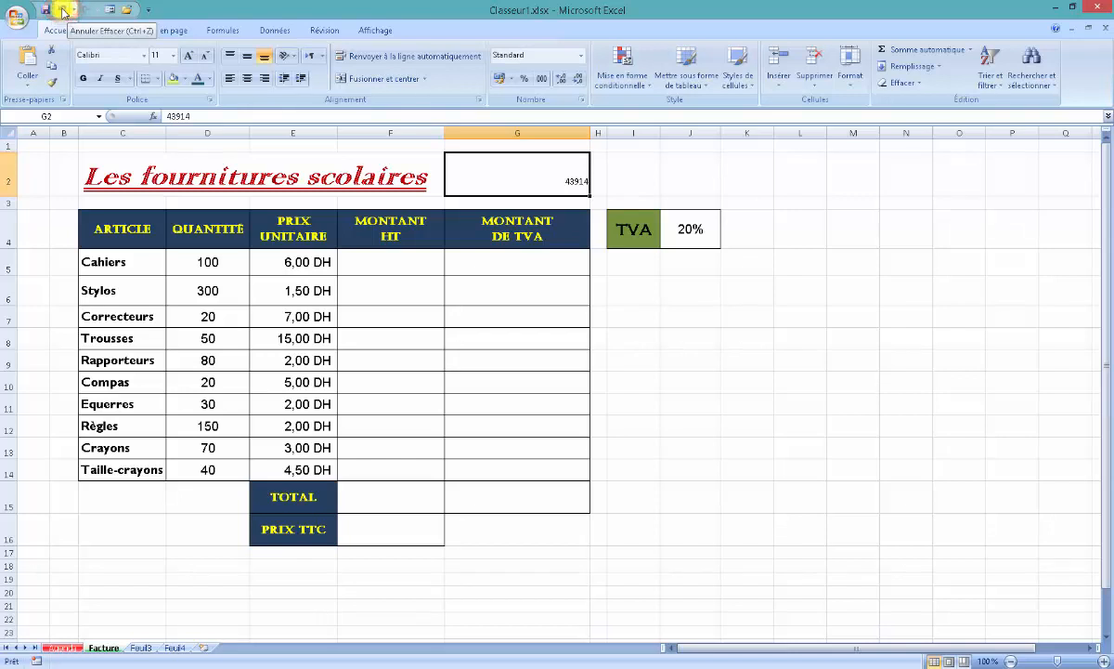
{"action": "left_click", "coordinate": [61, 10]}
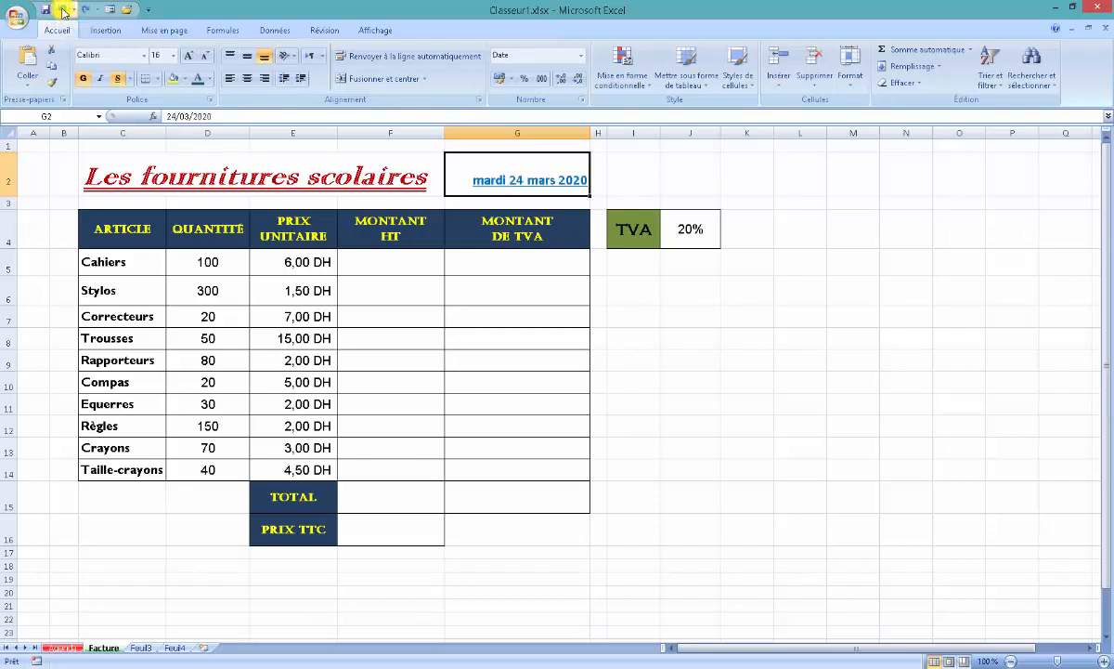